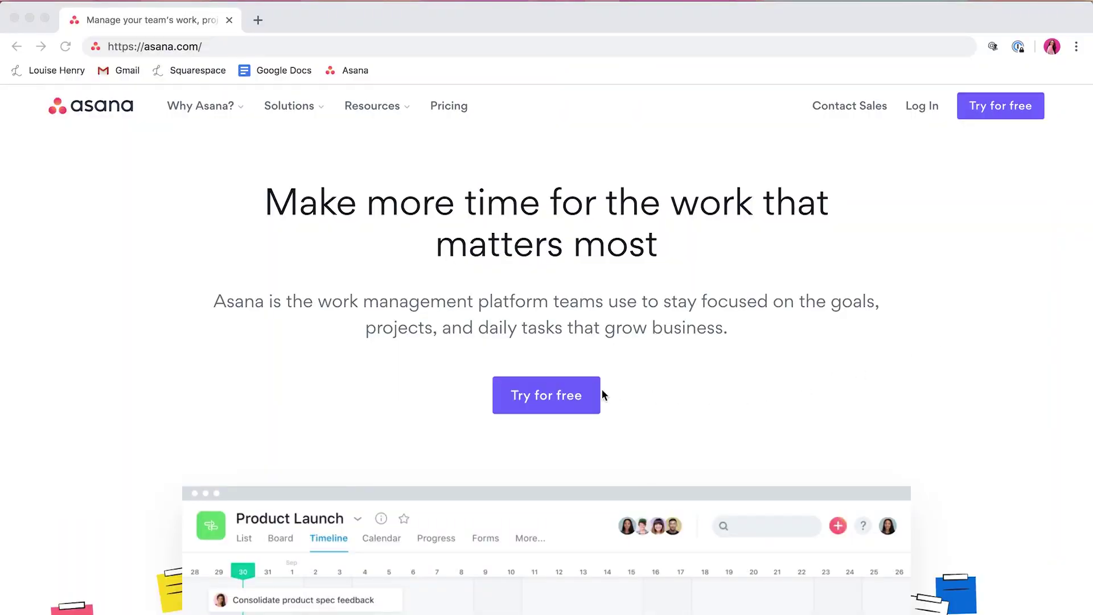
# Step: Start an Asana free trial by submitting the work email address
pyautogui.click(557, 403)
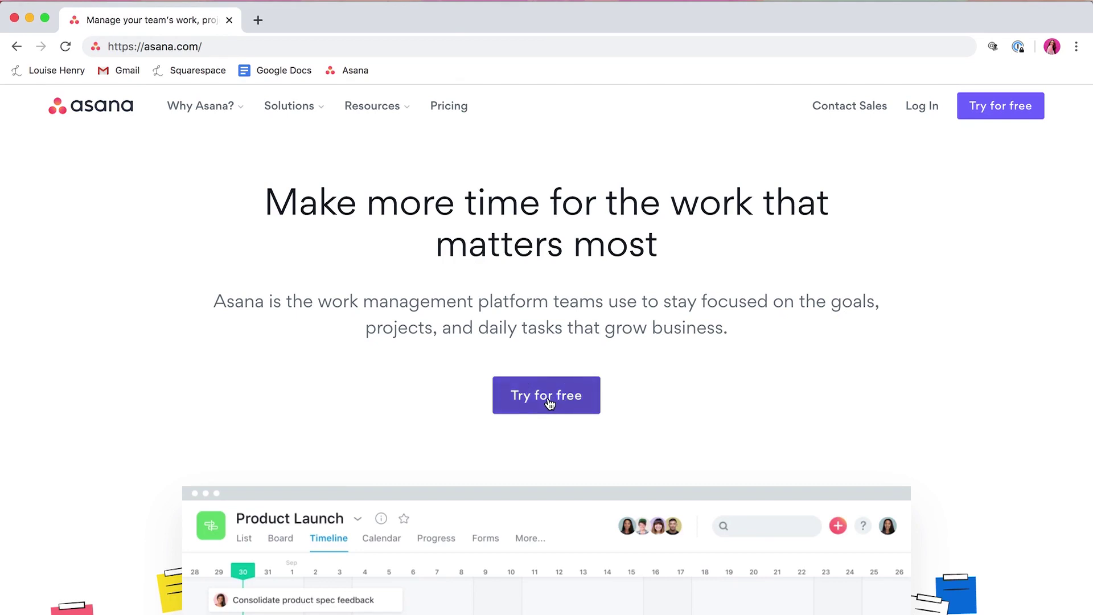
pyautogui.click(549, 403)
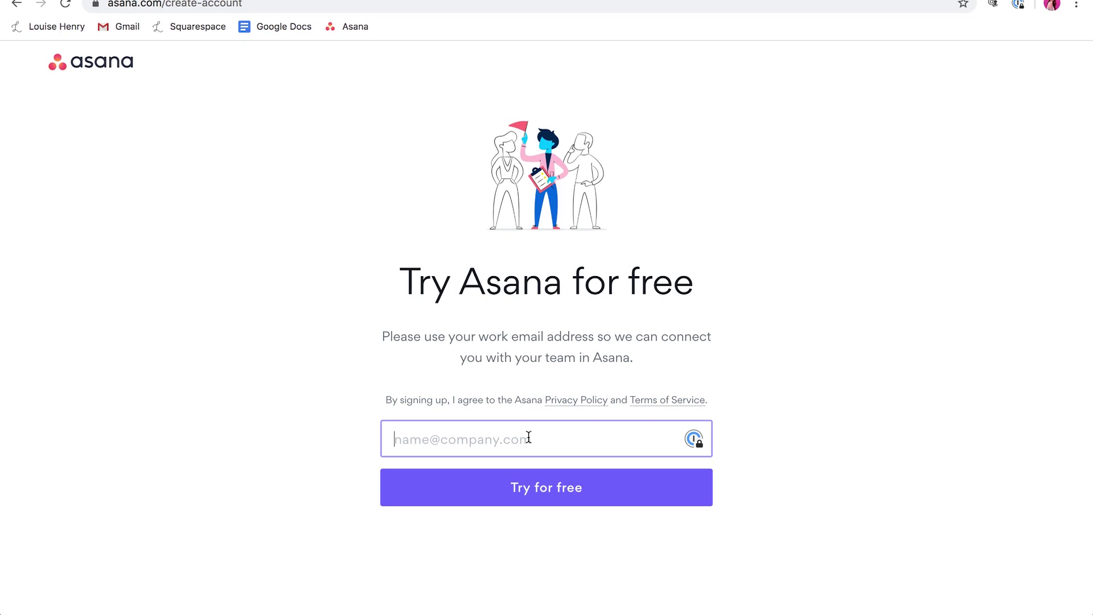
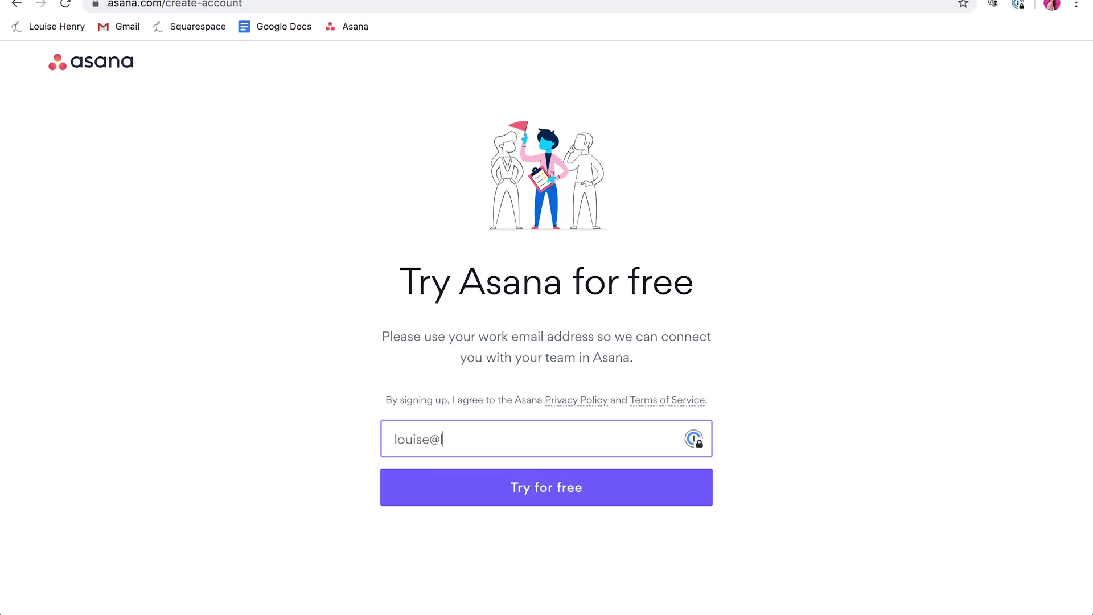
pyautogui.click(551, 493)
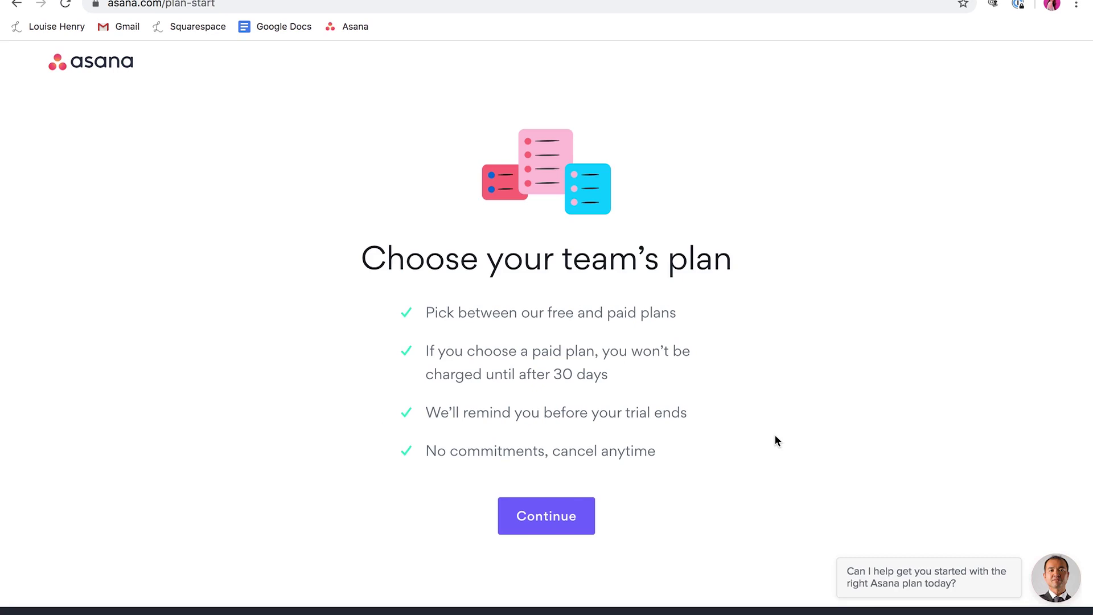
# Step: Select and confirm the free Basic plan
pyautogui.click(549, 515)
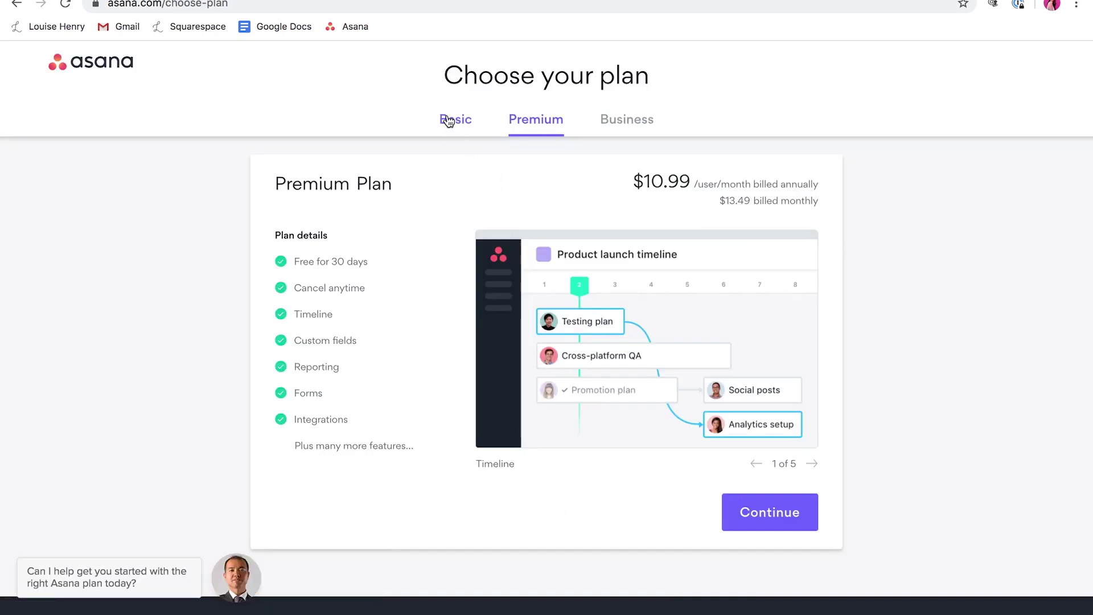
pyautogui.click(449, 122)
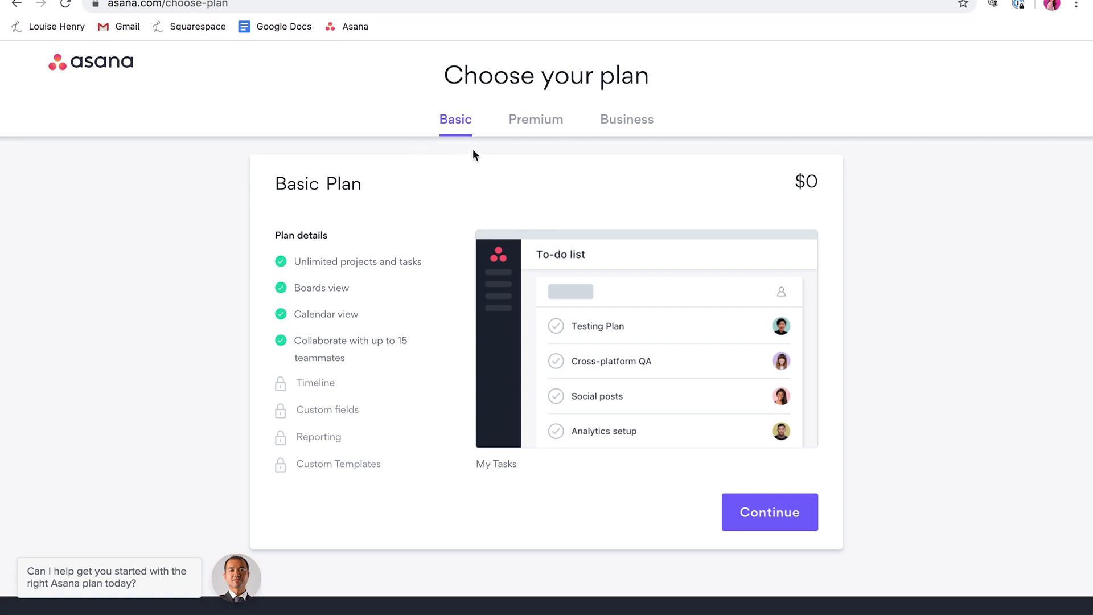
pyautogui.click(761, 515)
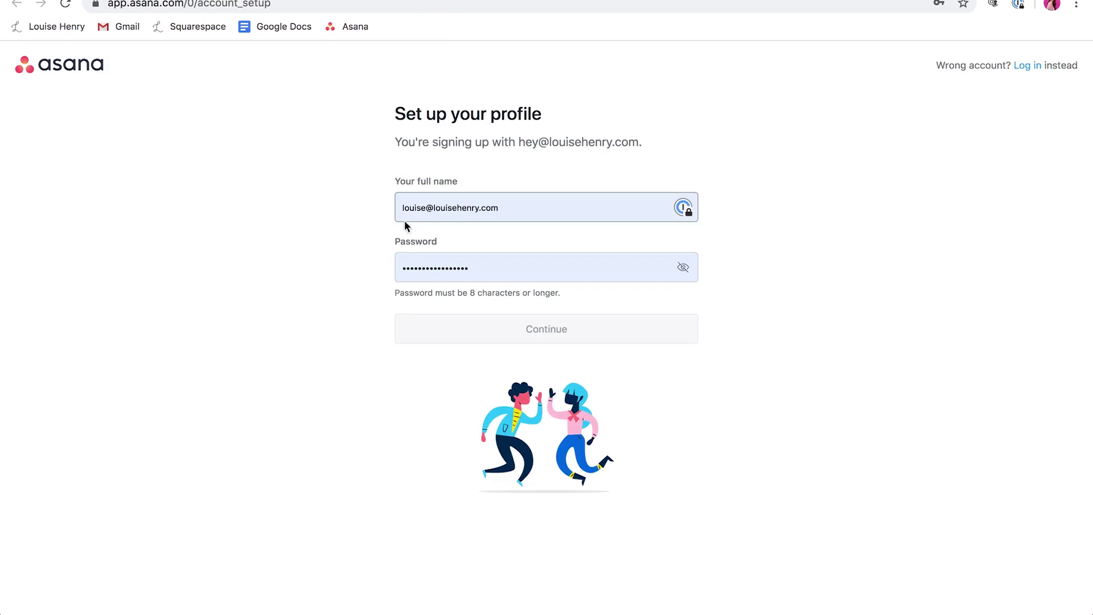
# Step: Enter the full name and replace the autofilled password with a new one
pyautogui.click(439, 208)
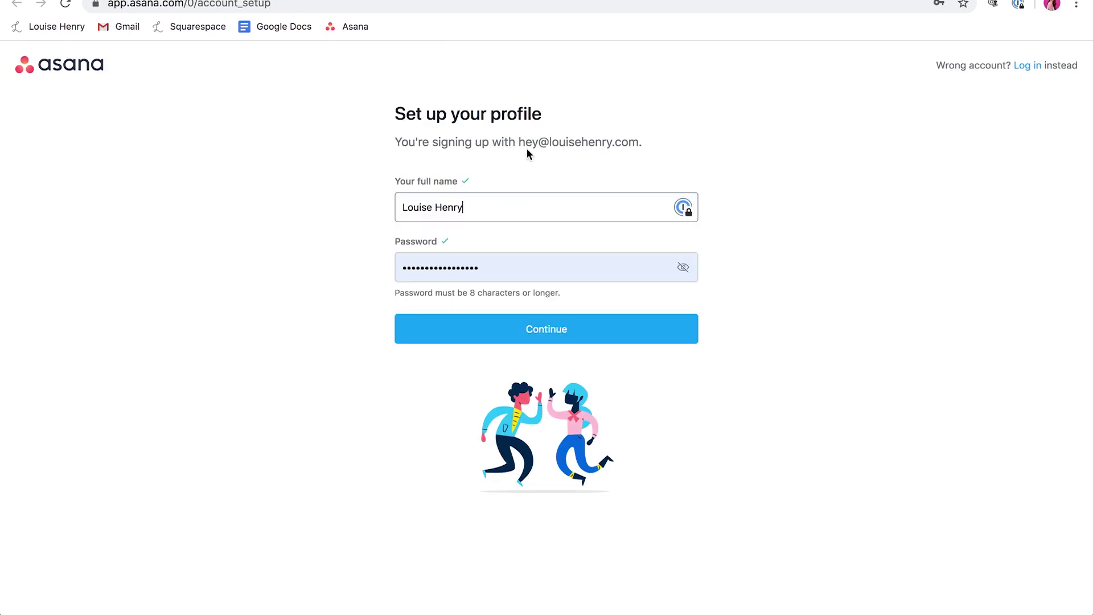
pyautogui.doubleClick(471, 267)
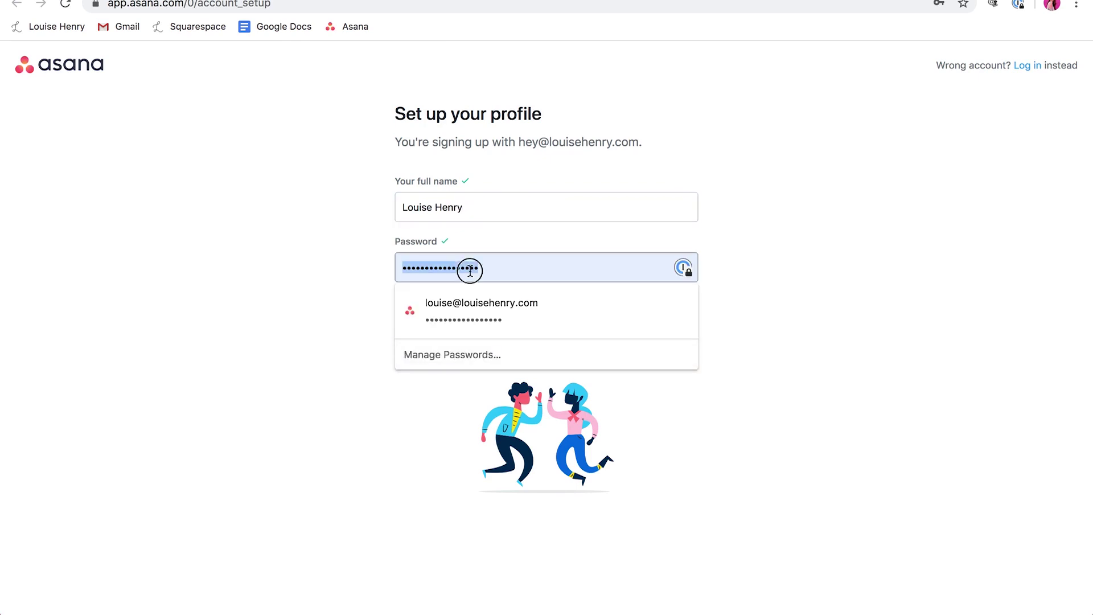
pyautogui.write('••••••••')
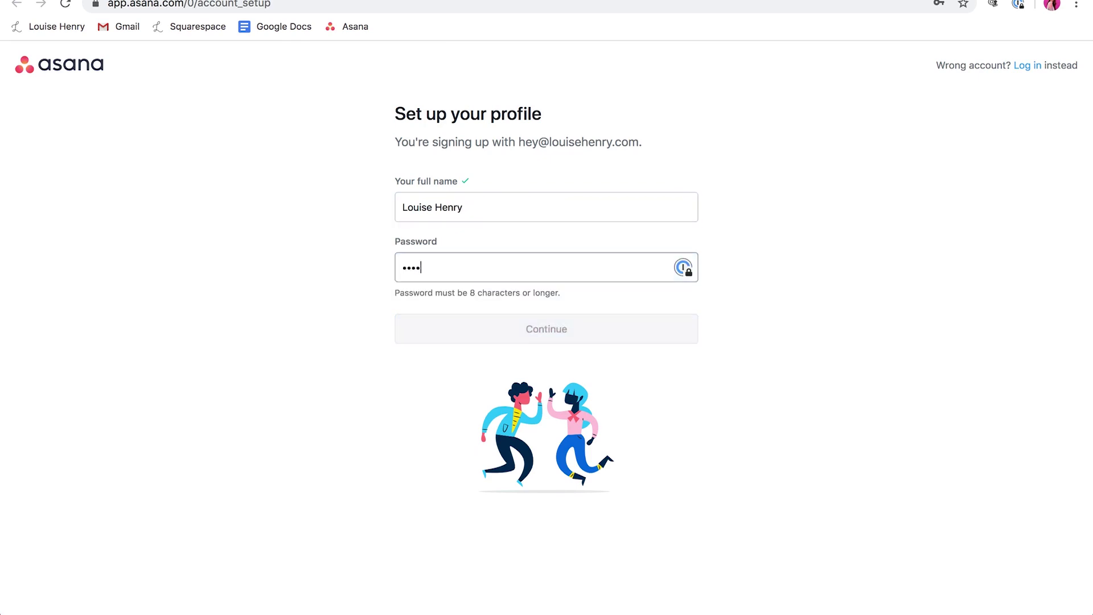
pyautogui.write('••••••')
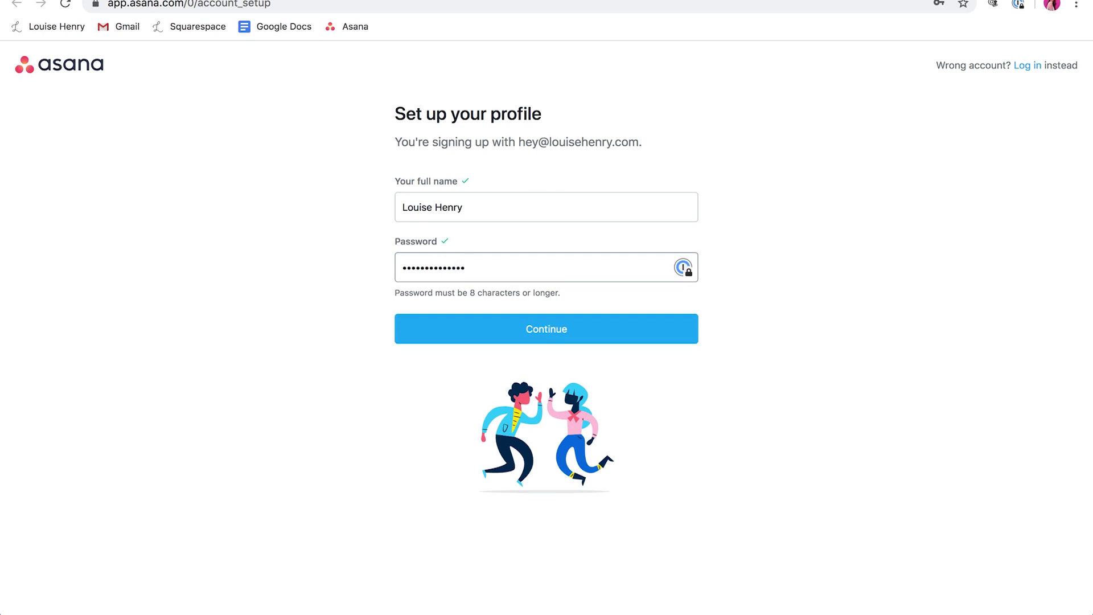
pyautogui.write('••••')
# Step: Submit the profile and create an Operations-type team named 'Executive'
pyautogui.click(541, 330)
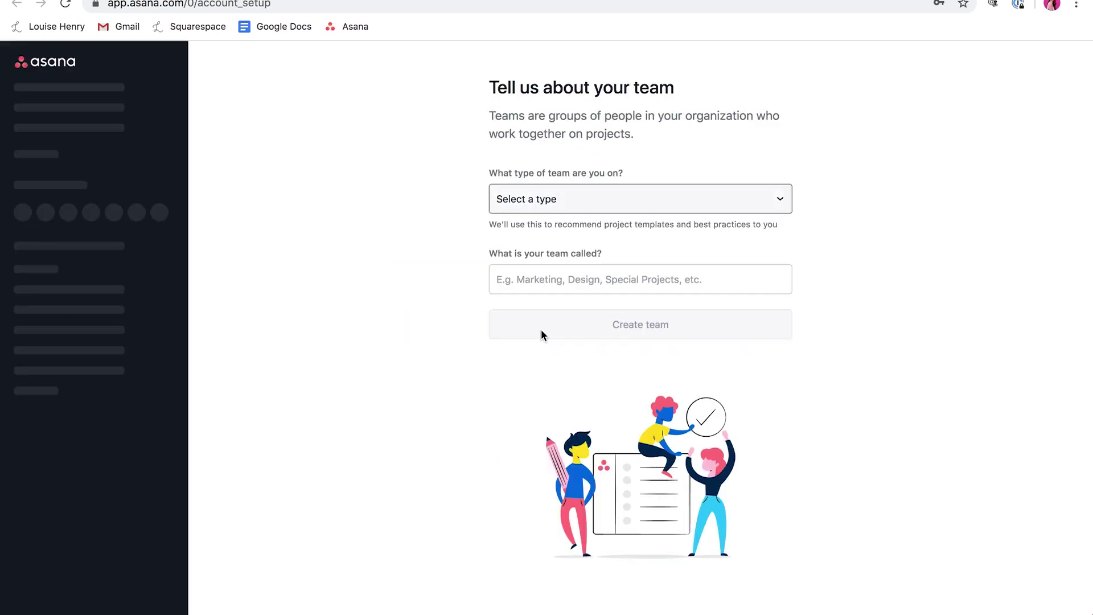
pyautogui.click(784, 254)
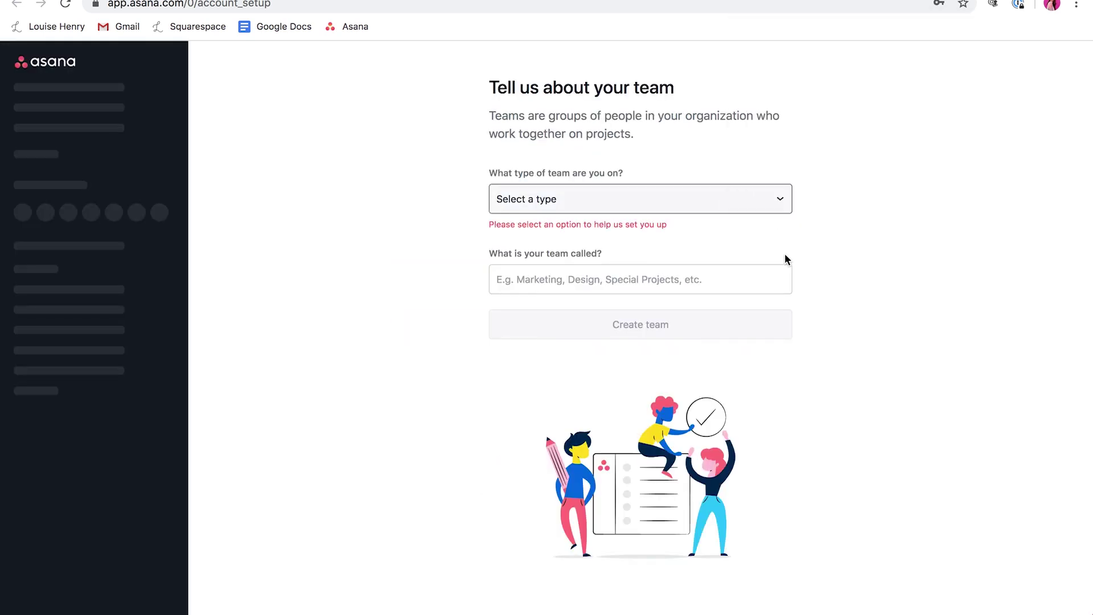
pyautogui.click(630, 203)
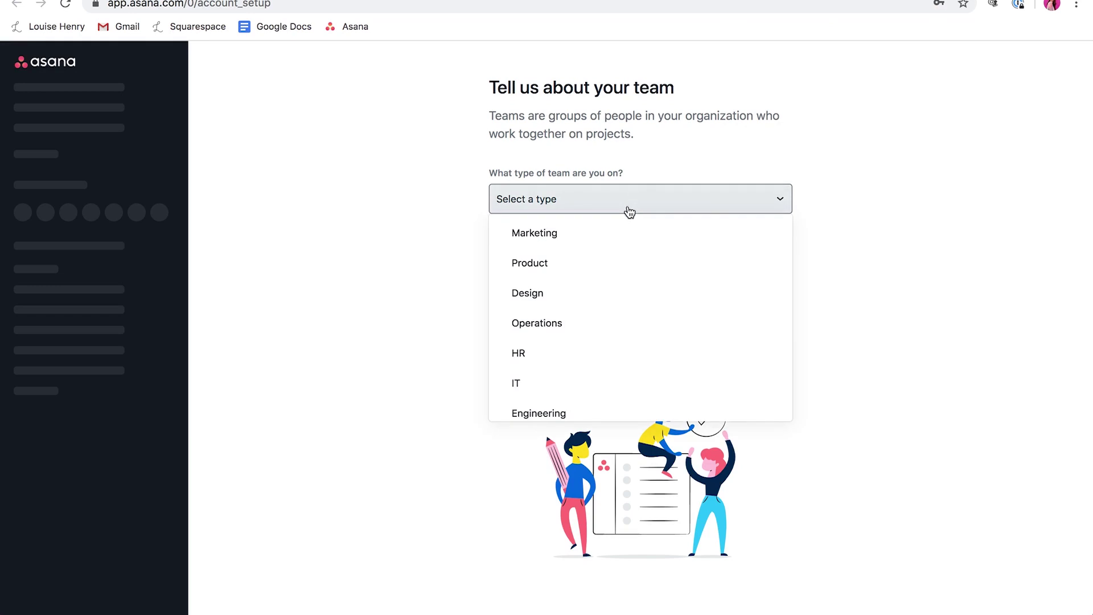
pyautogui.click(592, 323)
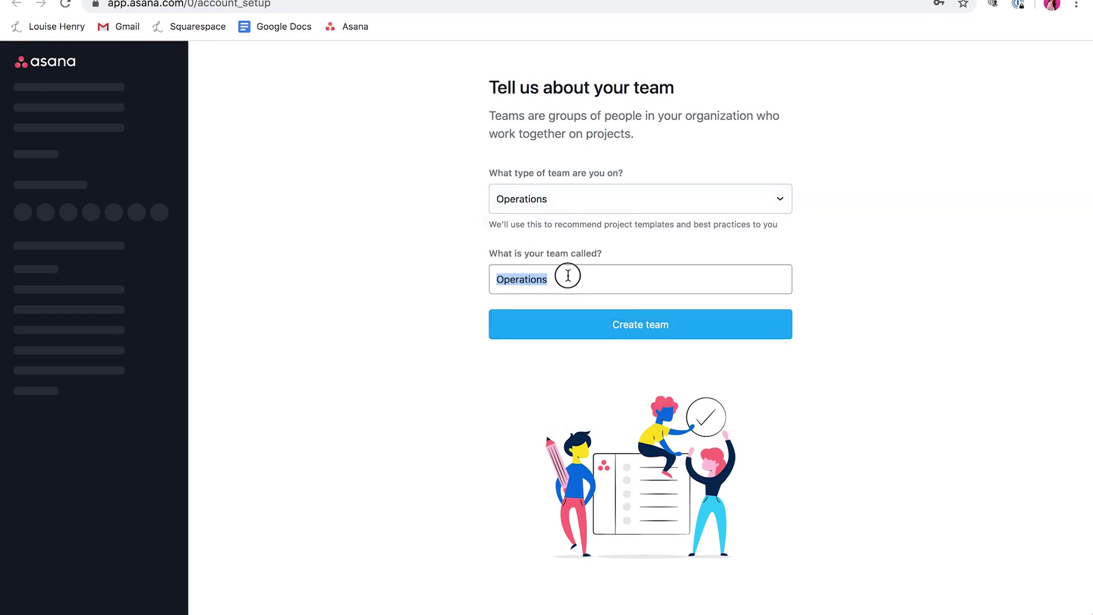
pyautogui.press('BackSpace')
pyautogui.write('Executive')
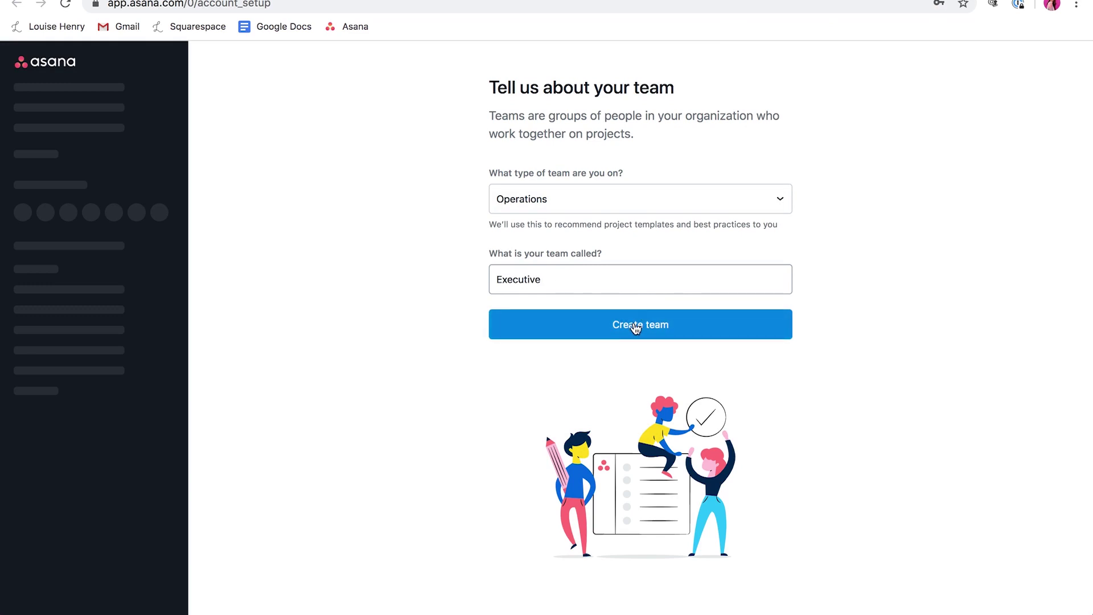
pyautogui.click(633, 325)
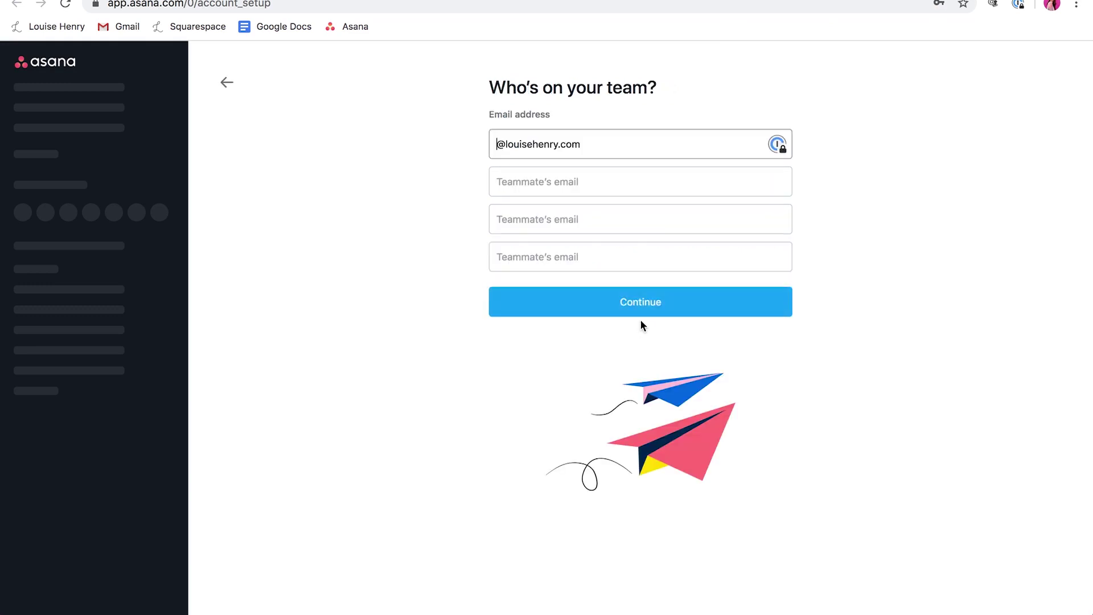
# Step: Clear the prefilled teammate email and continue without inviting anyone
pyautogui.tripleClick(549, 147)
pyautogui.press('BackSpace')
pyautogui.click(659, 317)
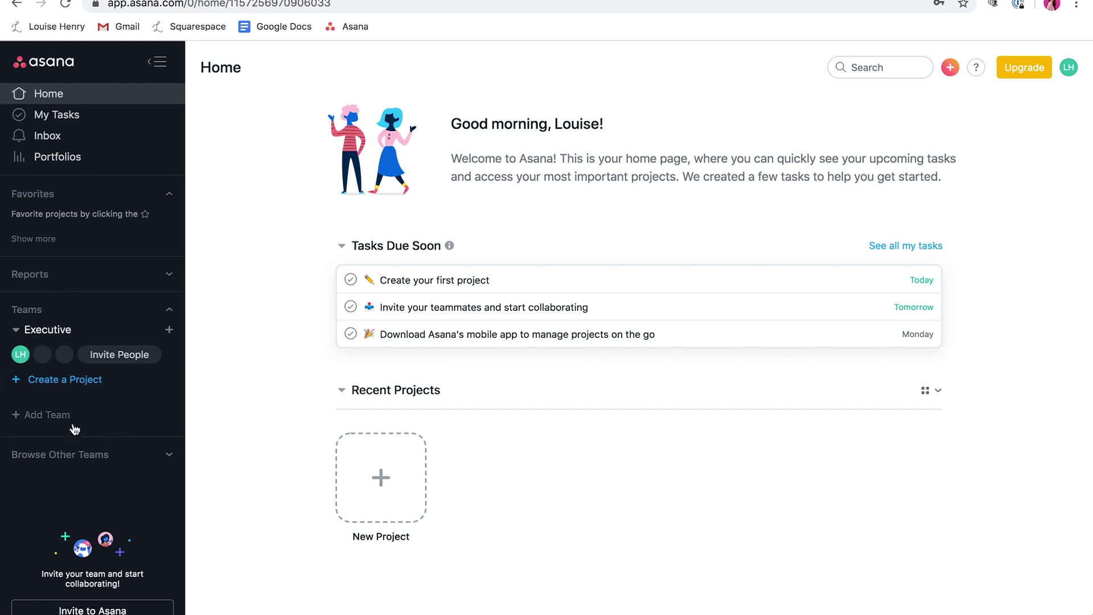
# Step: Create a team named 'Marketing' and bring up another new-team form
pyautogui.click(38, 418)
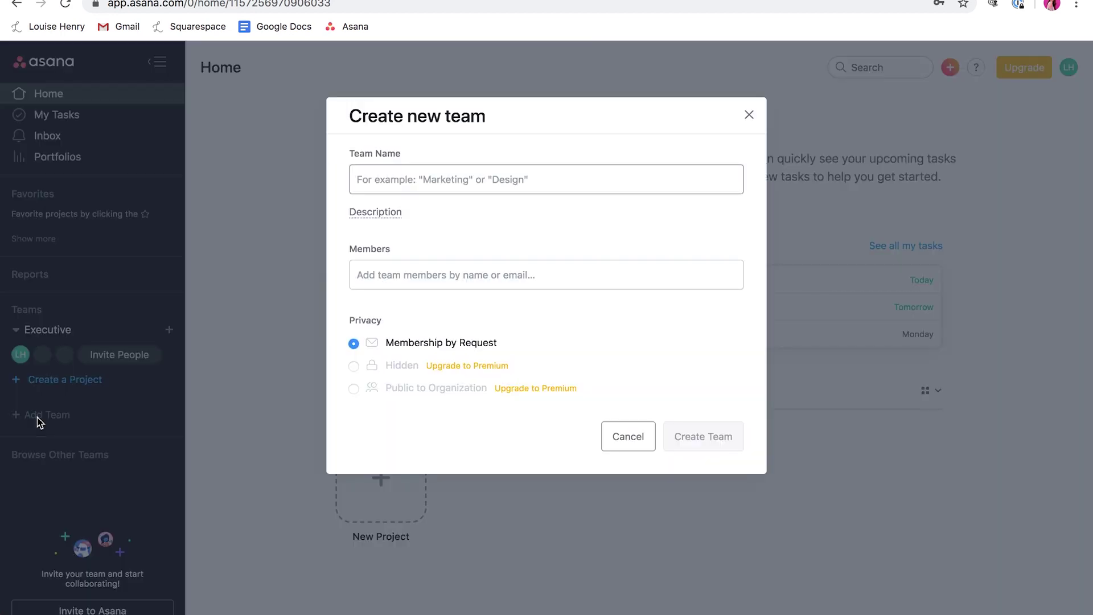
pyautogui.write('Marketing')
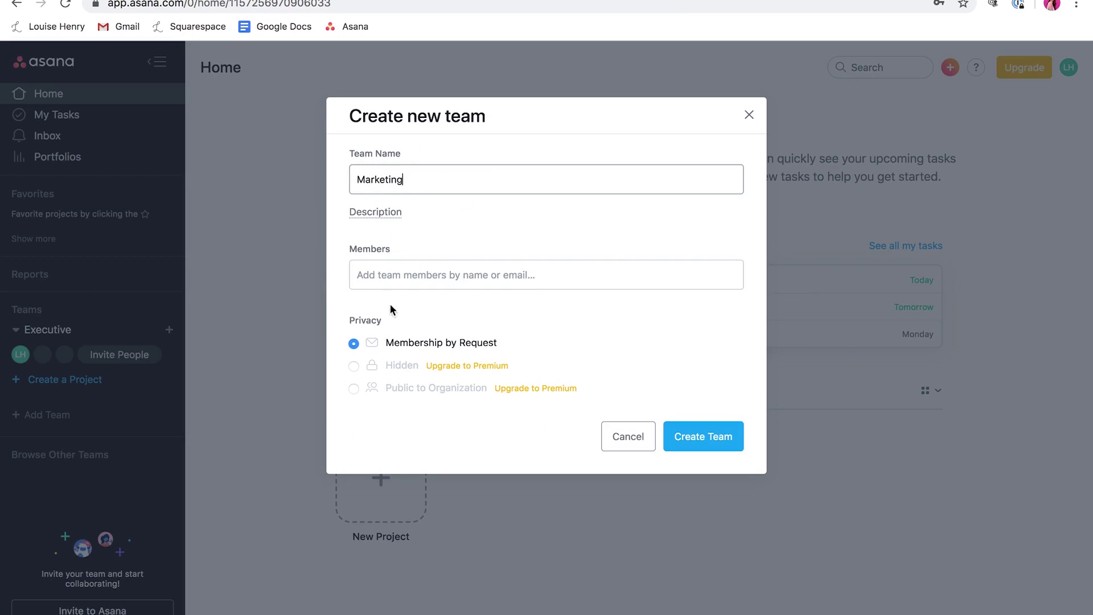
pyautogui.click(698, 436)
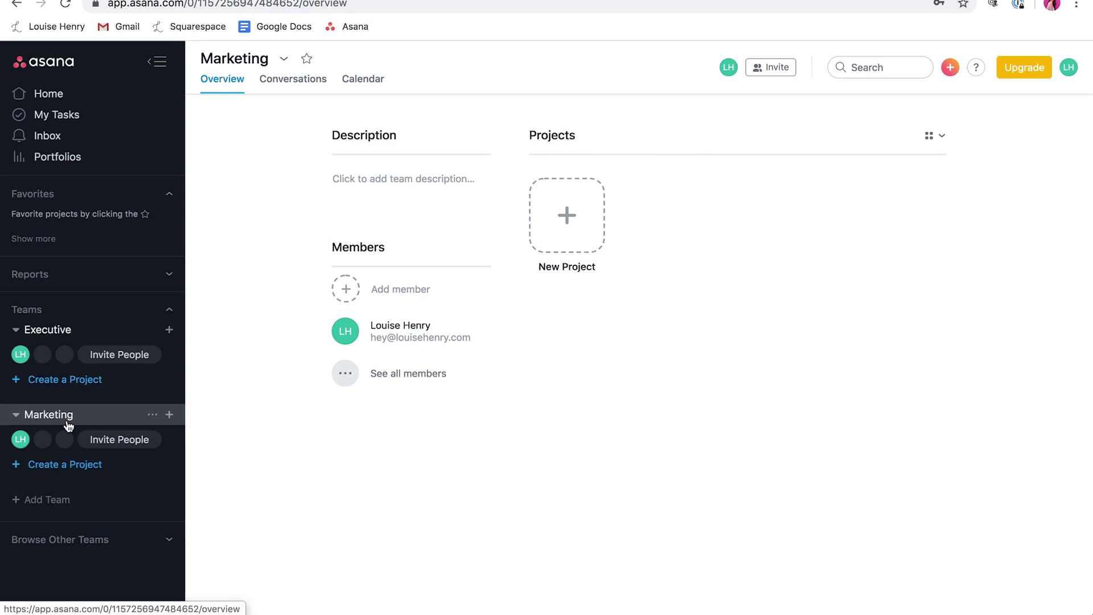
pyautogui.click(66, 503)
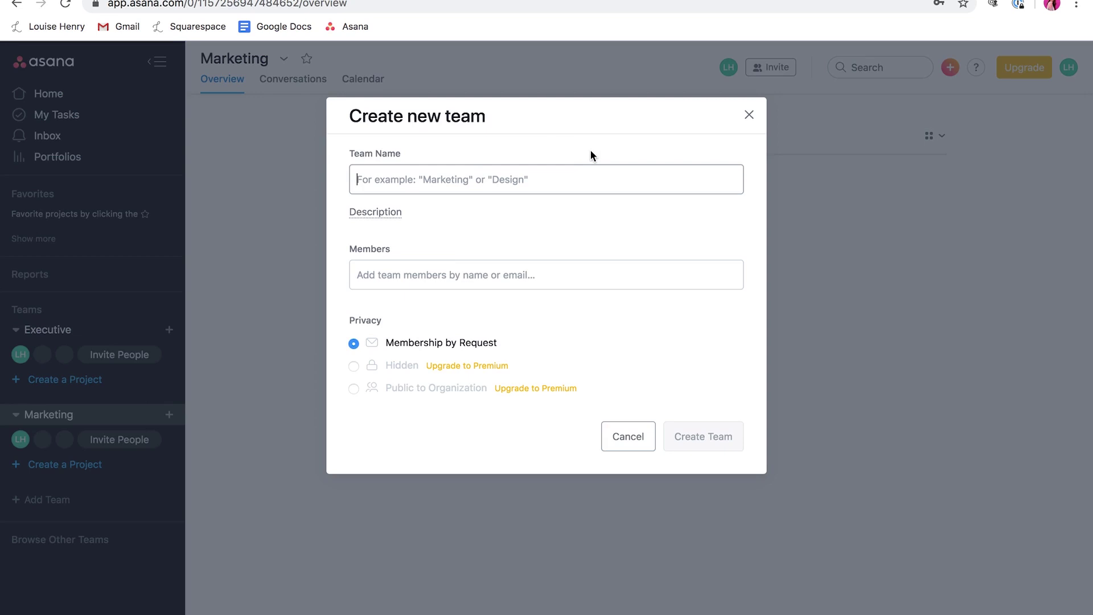
# Step: Dismiss the extra Create new team dialog without creating a team
pyautogui.press('Escape')
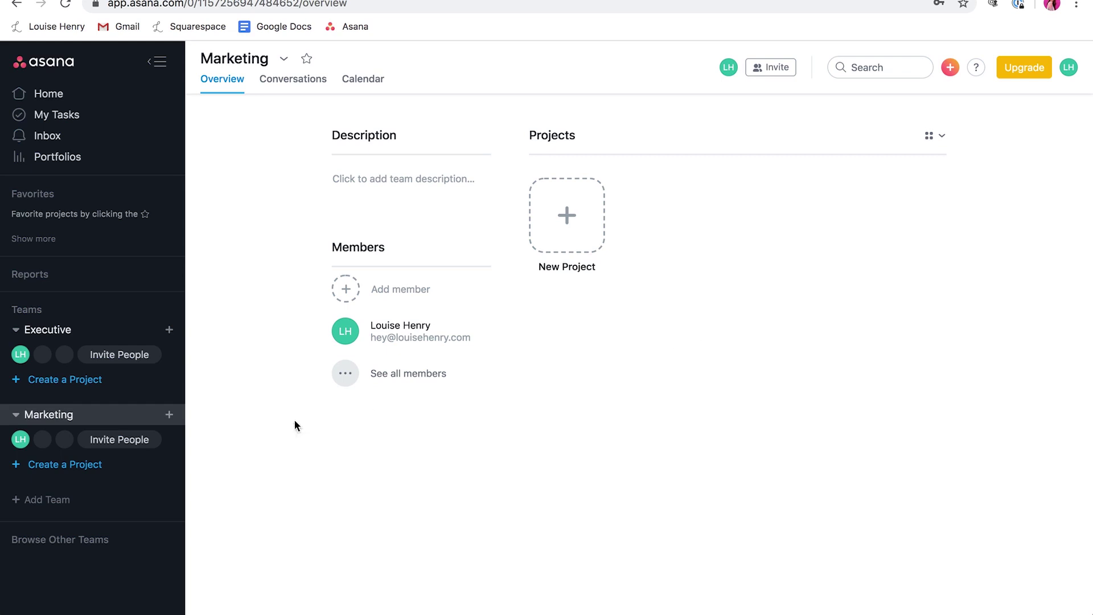
# Step: Start a new Marketing project and browse the available project templates
pyautogui.click(78, 466)
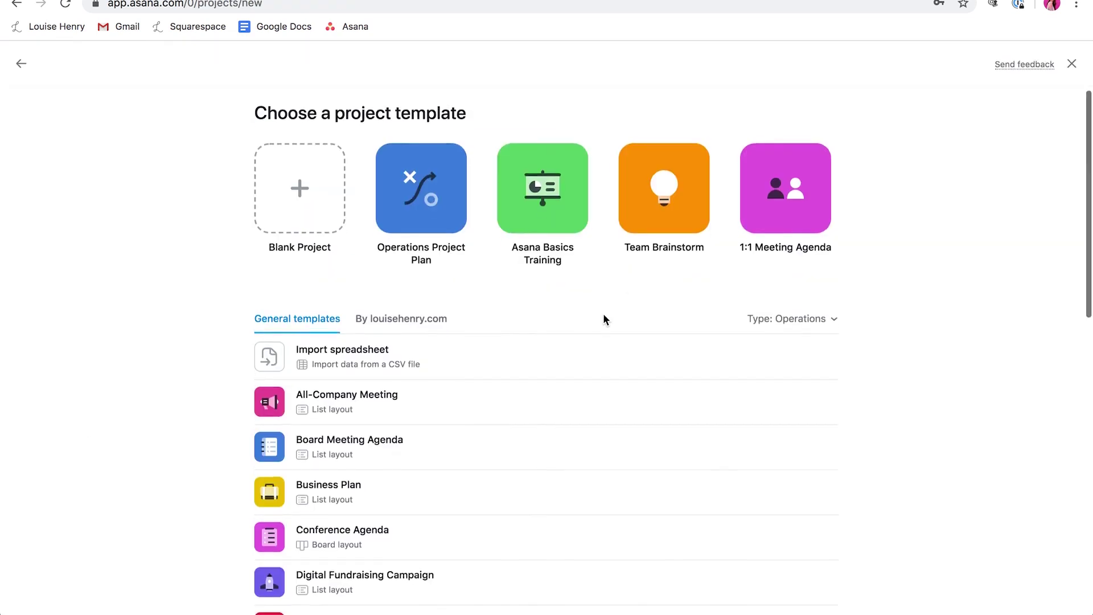
pyautogui.scroll(-5, 605, 319)
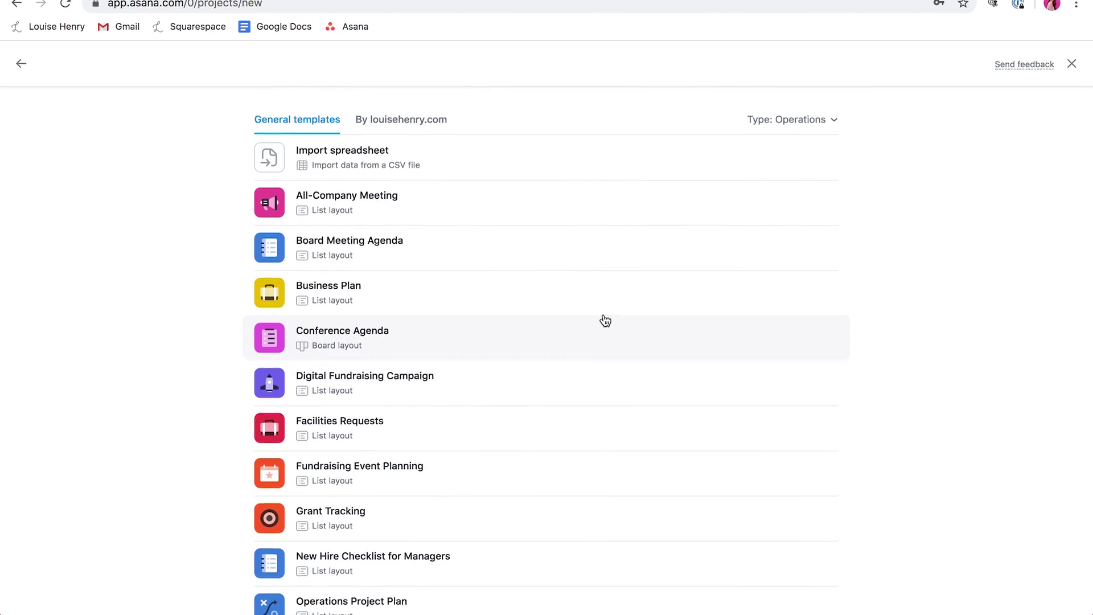
pyautogui.scroll(5, 603, 320)
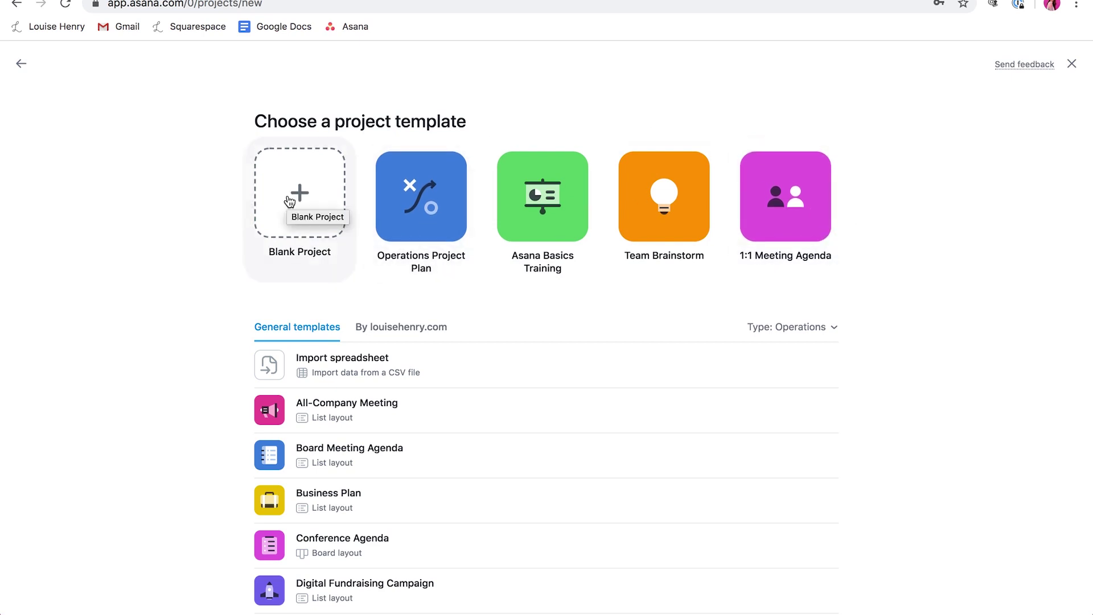
# Step: Create a blank project named 'Content Calendar' with a description field added
pyautogui.click(303, 207)
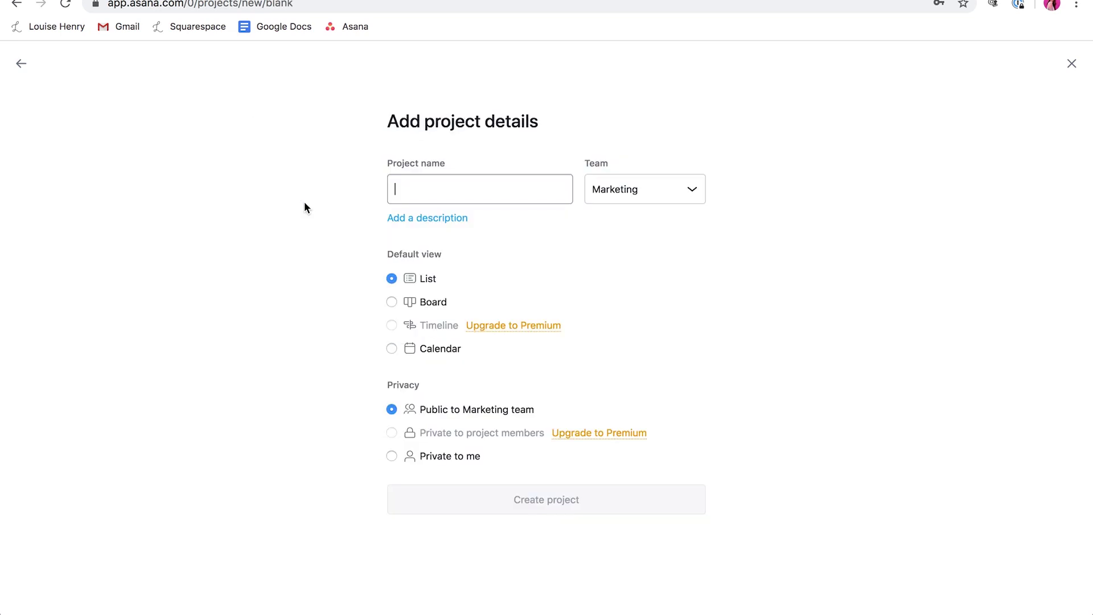
pyautogui.write('Conte')
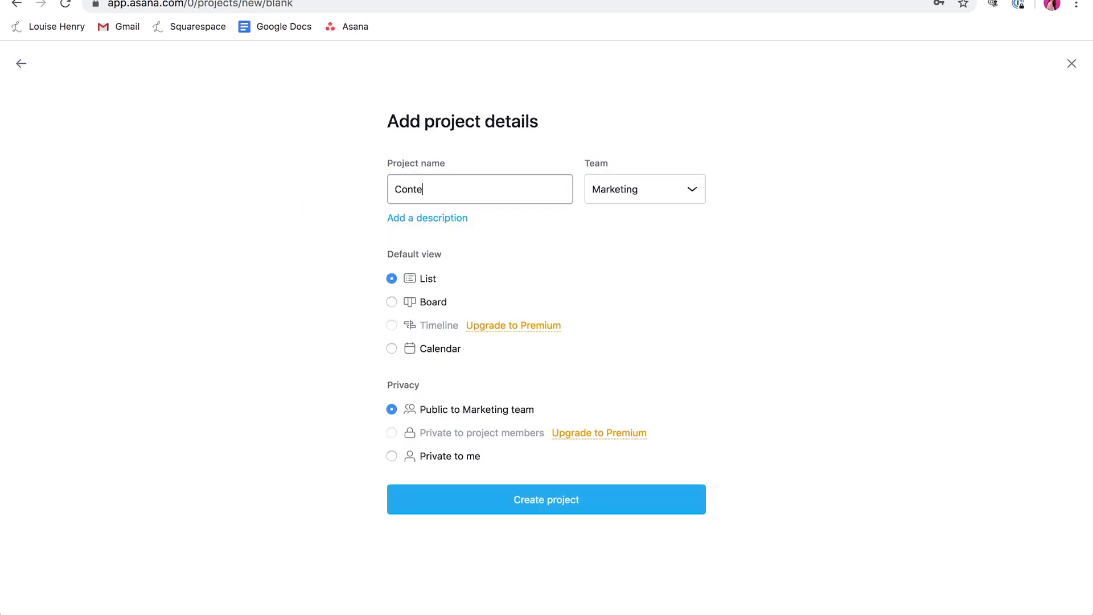
pyautogui.write('nt Calendar')
pyautogui.click(442, 218)
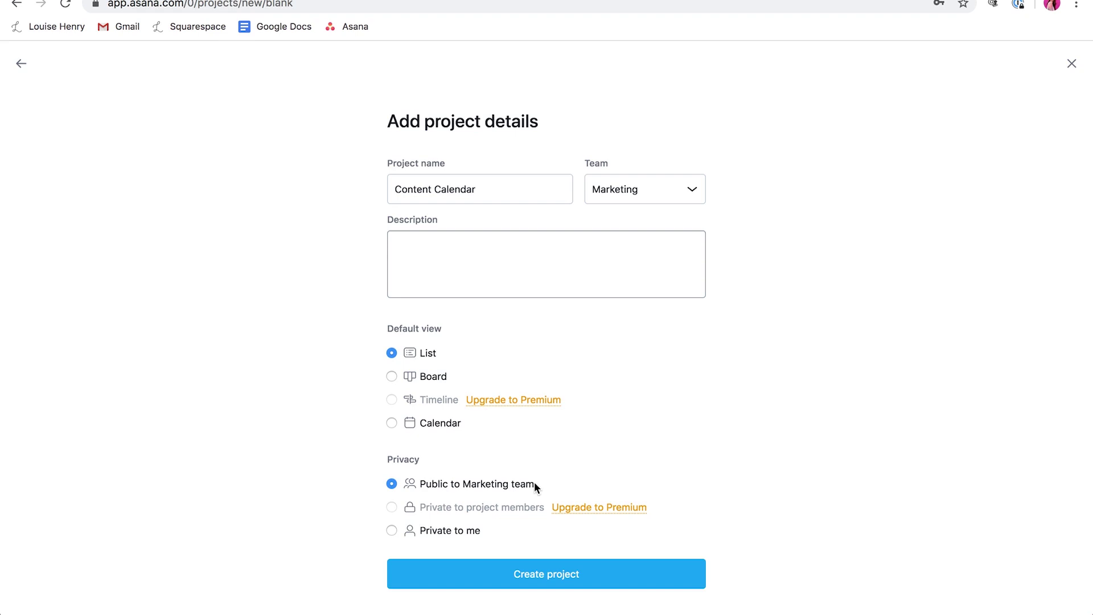
pyautogui.click(561, 576)
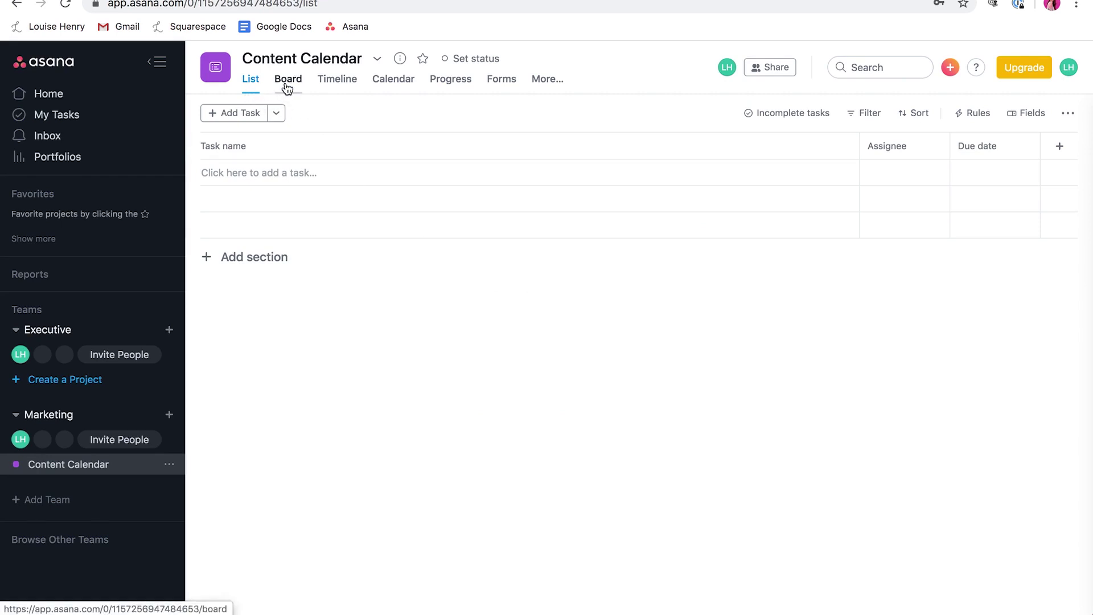
pyautogui.click(287, 88)
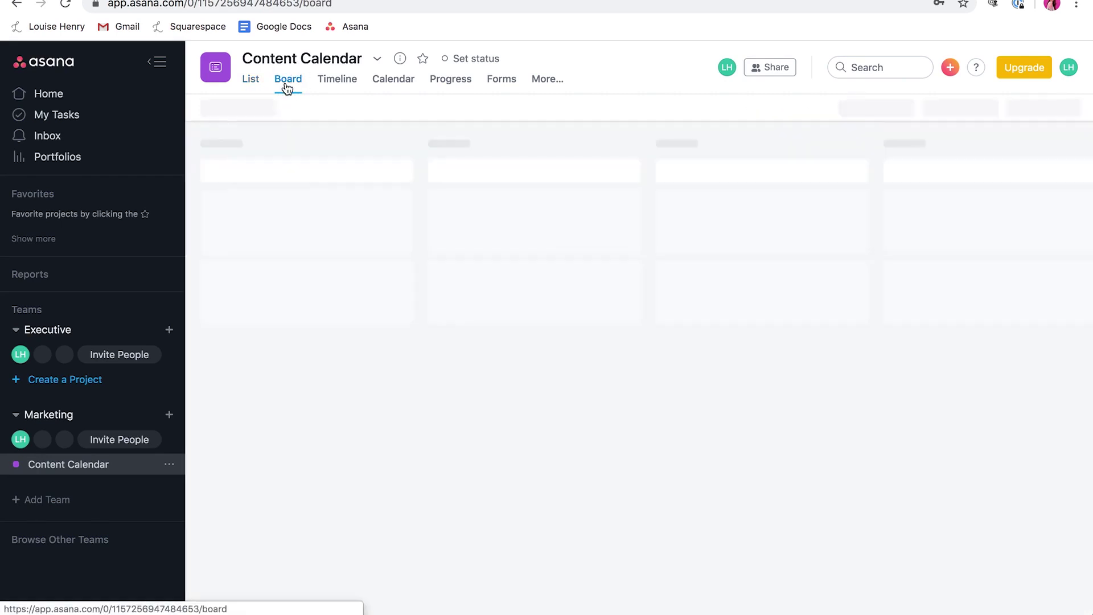
pyautogui.click(383, 66)
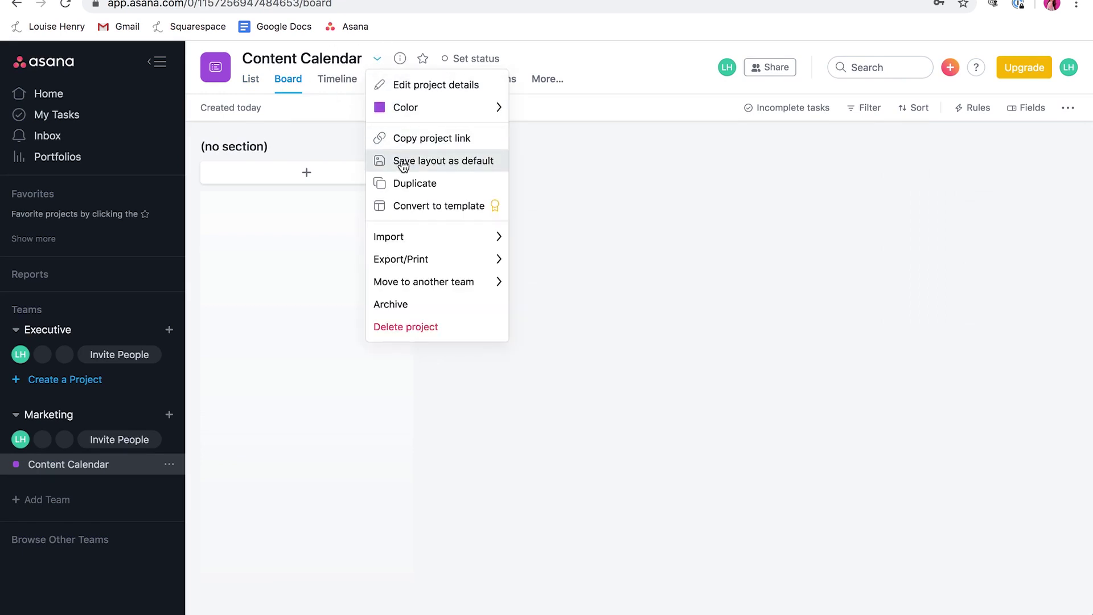
pyautogui.click(247, 82)
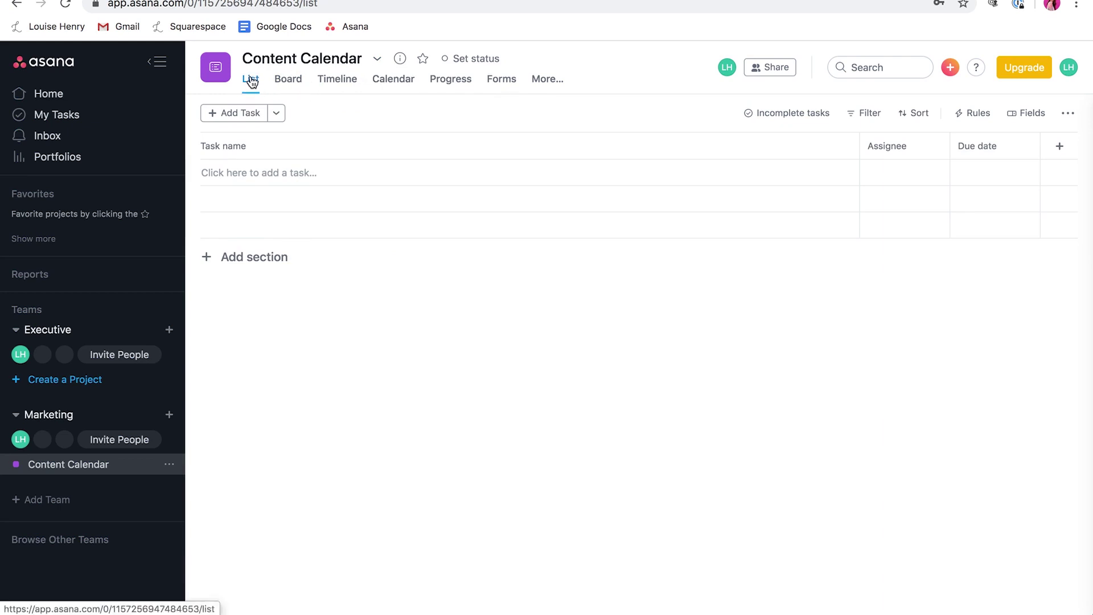
pyautogui.click(288, 76)
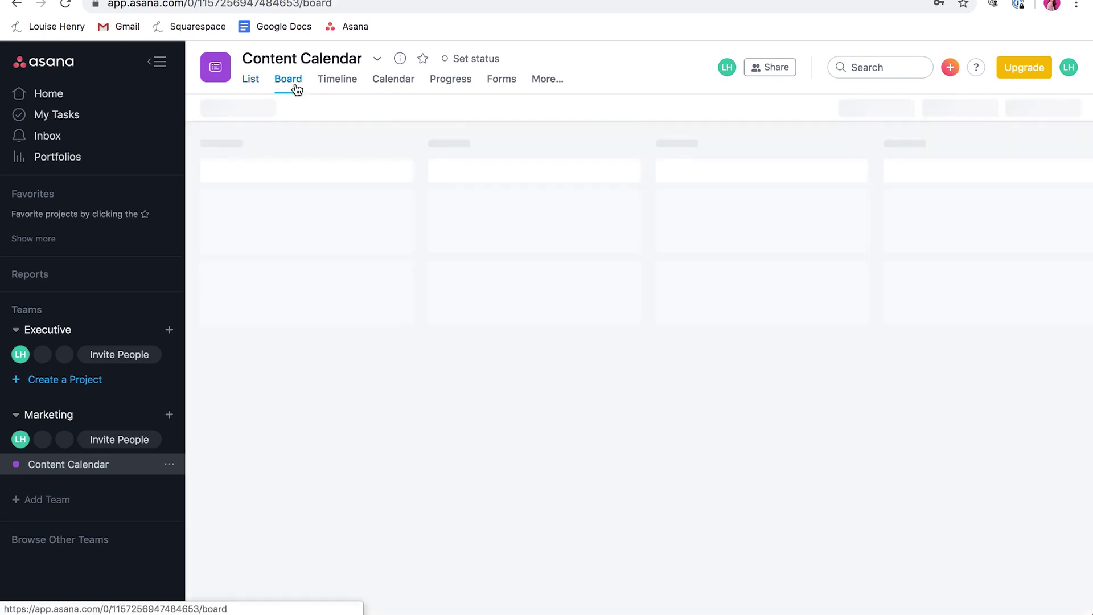
pyautogui.click(399, 81)
pyautogui.click(250, 79)
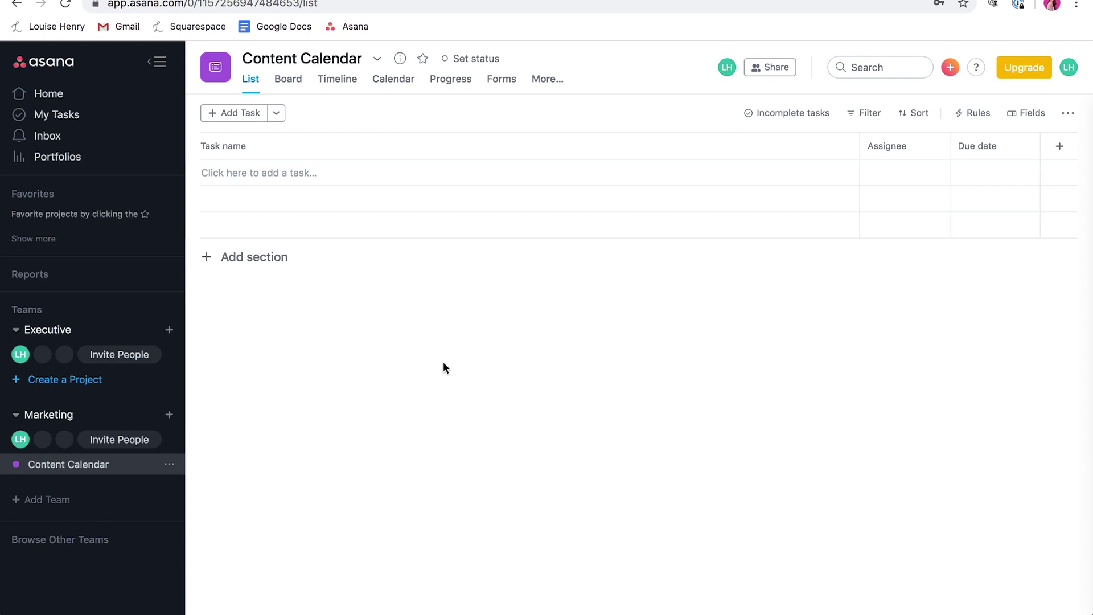
# Step: Add the tasks 'Write blog post' and 'Write another task' to the list
pyautogui.click(264, 173)
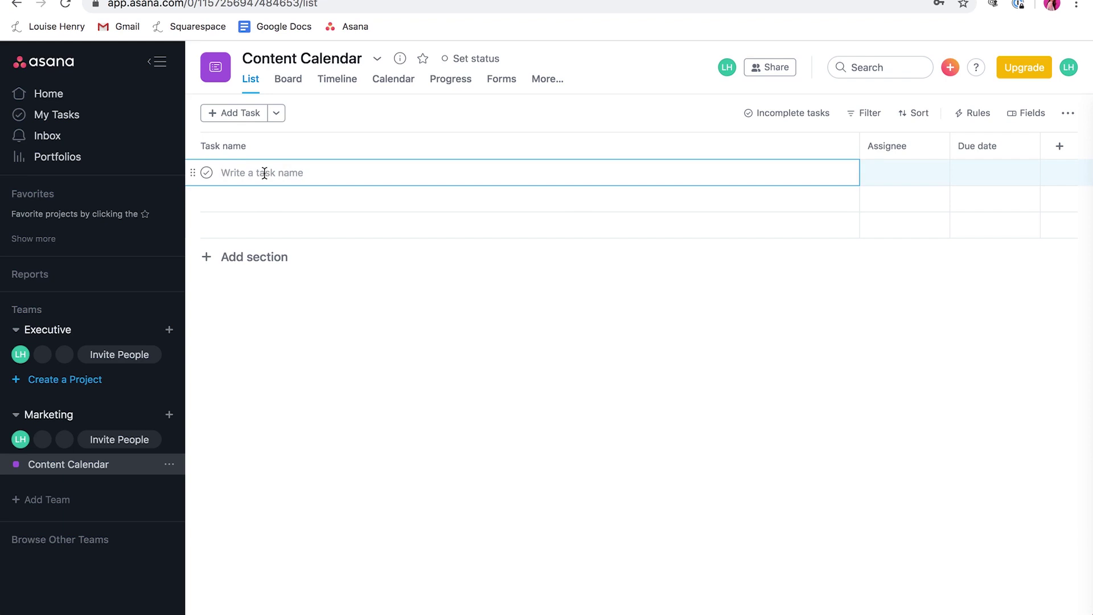
pyautogui.write('Write ')
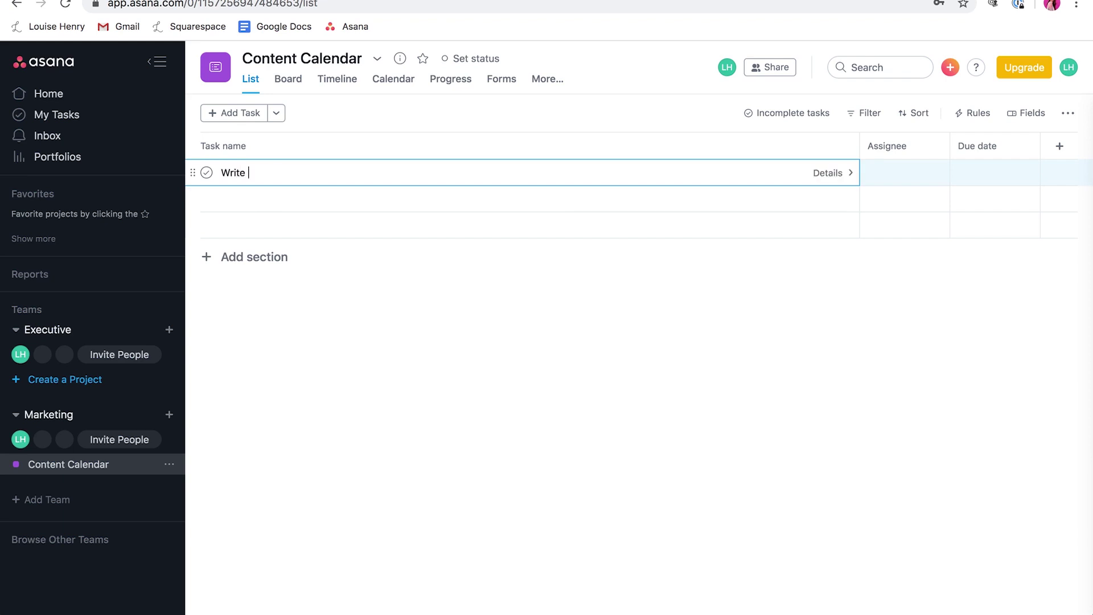
pyautogui.write('blog post')
pyautogui.press('Return')
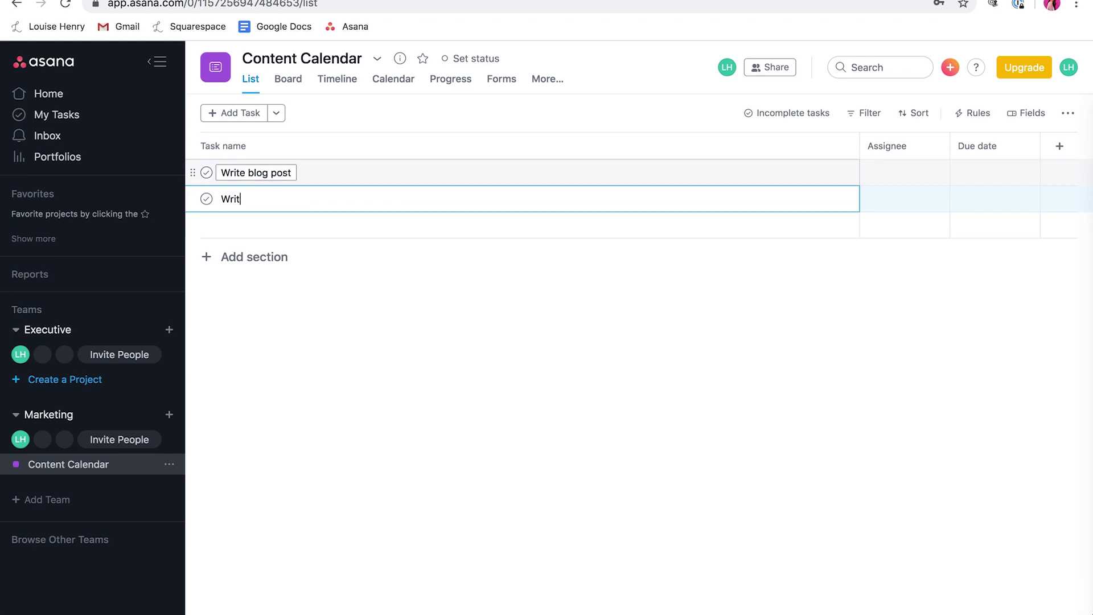
pyautogui.write('e another task')
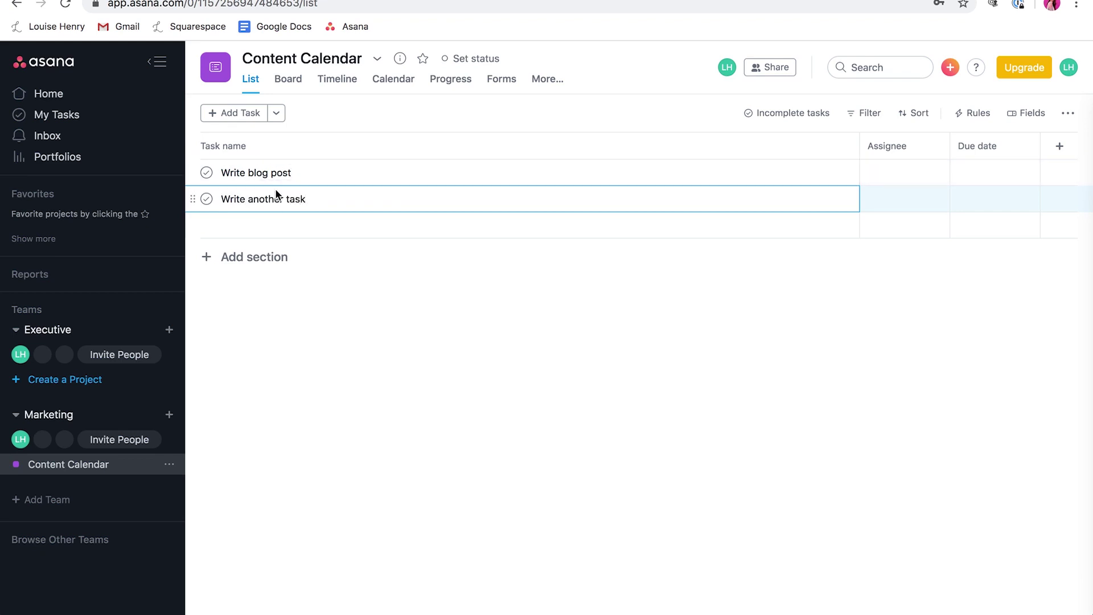
# Step: Create a 'Blog Content:' section at the top and move both writing tasks into it
pyautogui.click(239, 256)
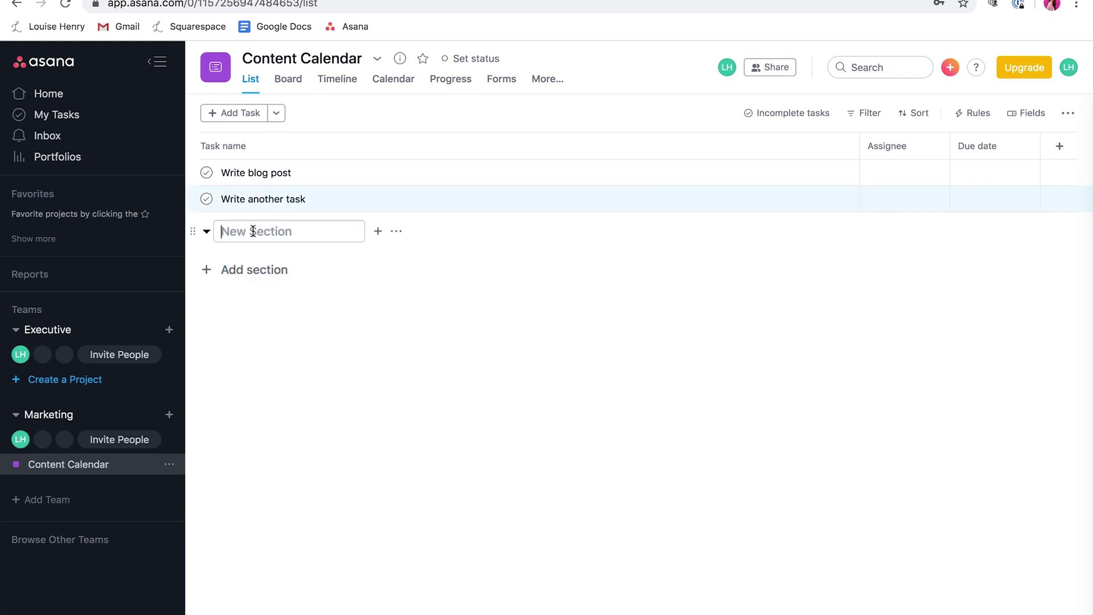
pyautogui.write('Blog Content')
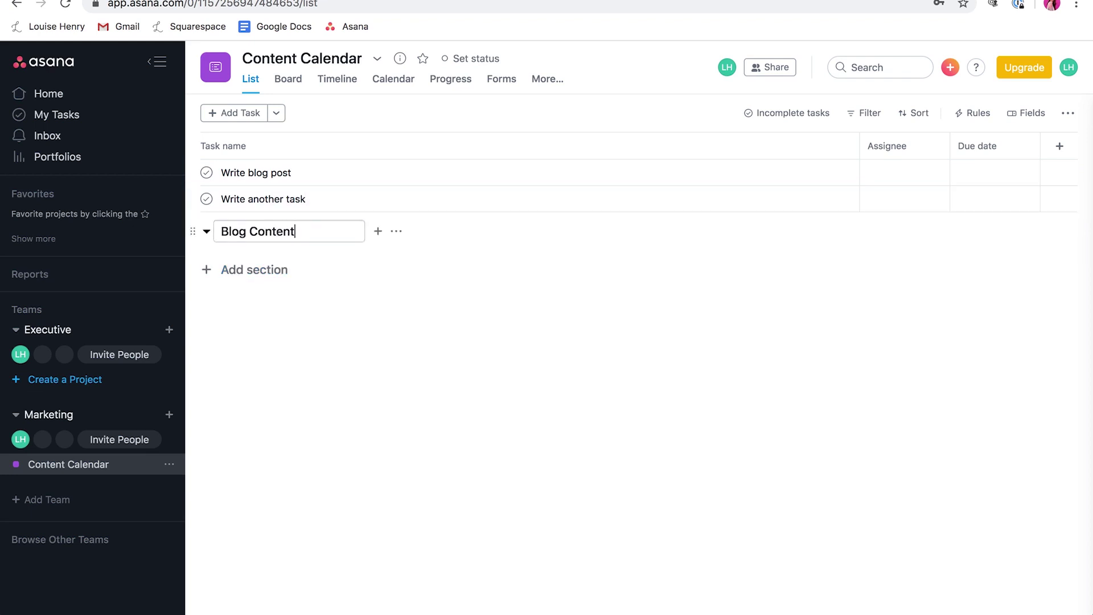
pyautogui.write(':')
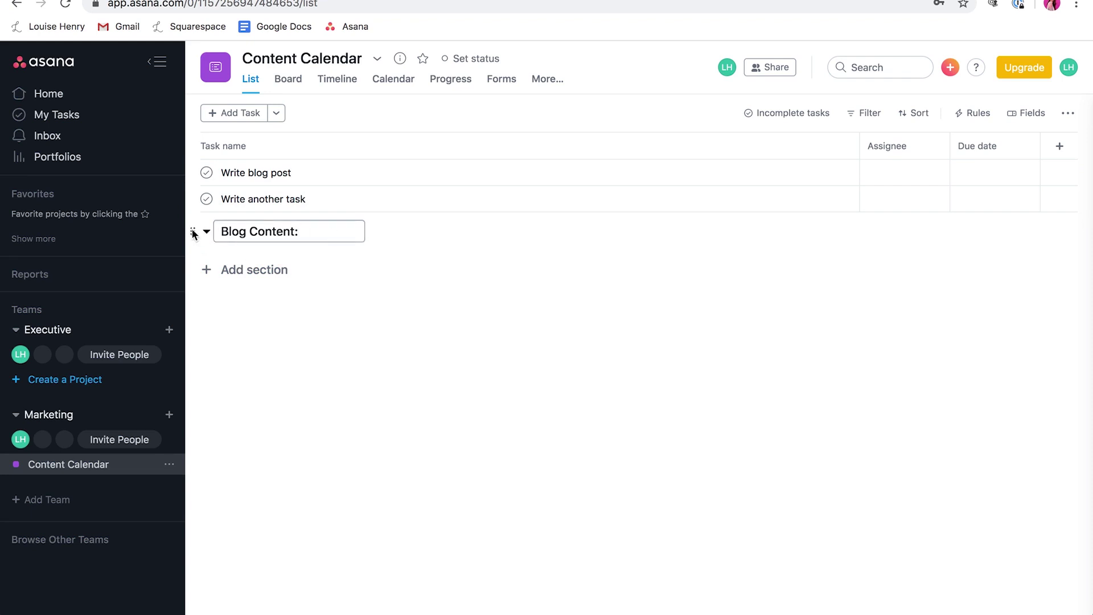
pyautogui.moveTo(191, 234); pyautogui.dragTo(190, 169)
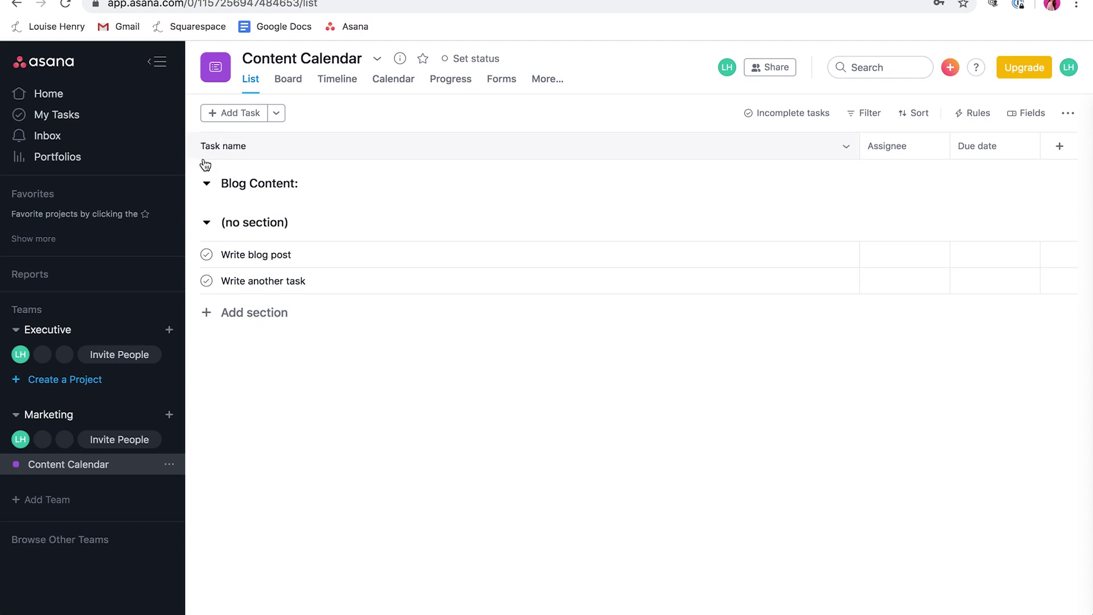
pyautogui.moveTo(192, 254); pyautogui.dragTo(193, 199)
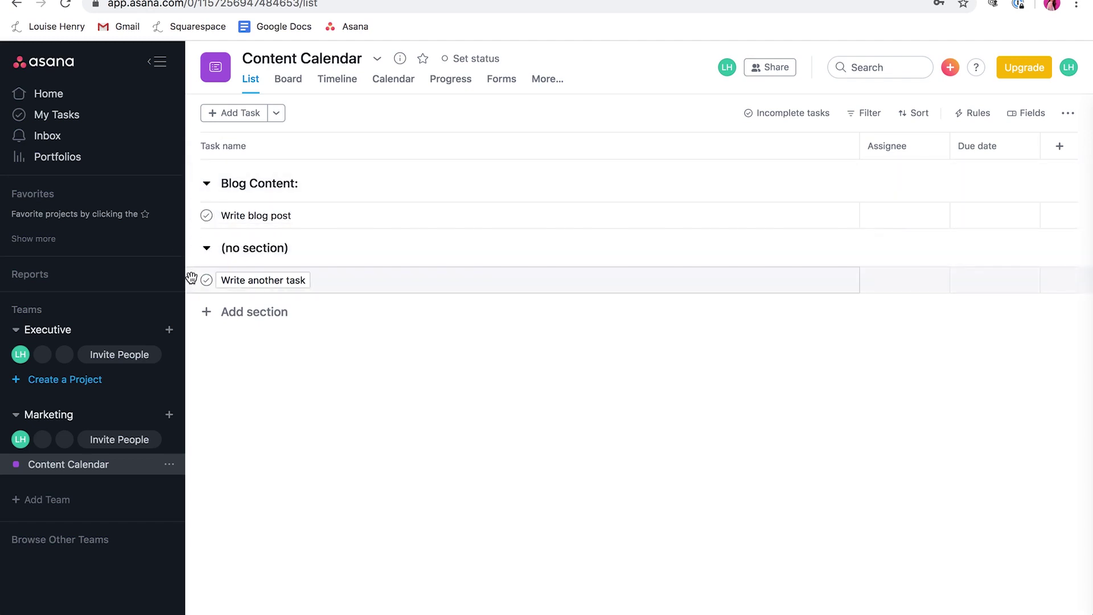
pyautogui.moveTo(193, 280); pyautogui.dragTo(192, 226)
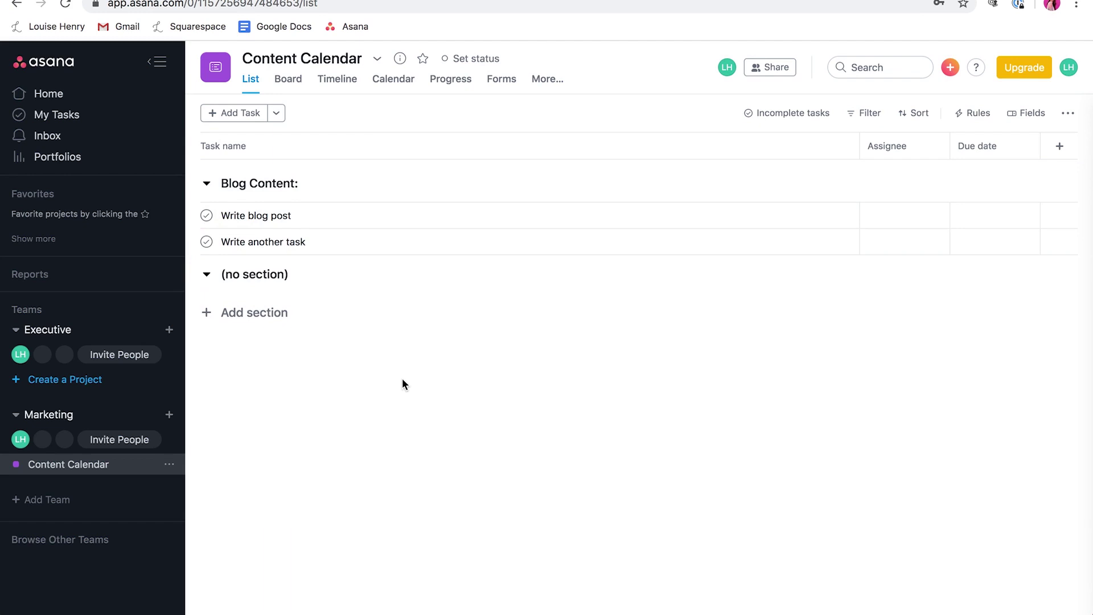
# Step: Add an 'Instagram Posts:' section with a 'Write post' task, checking the Board view
pyautogui.click(263, 275)
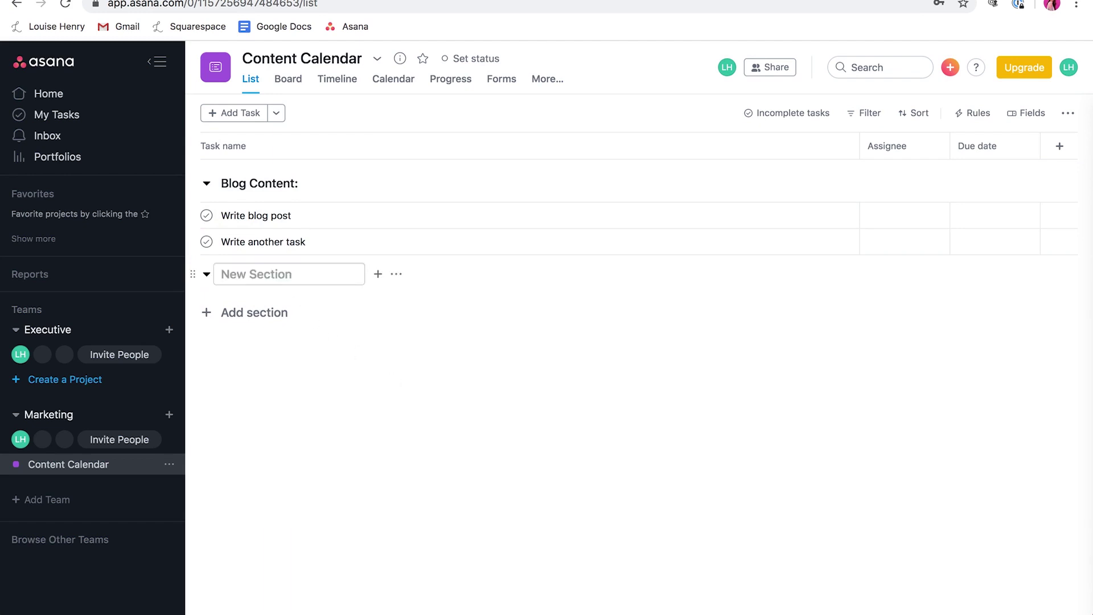
pyautogui.write('Instagram Posts:')
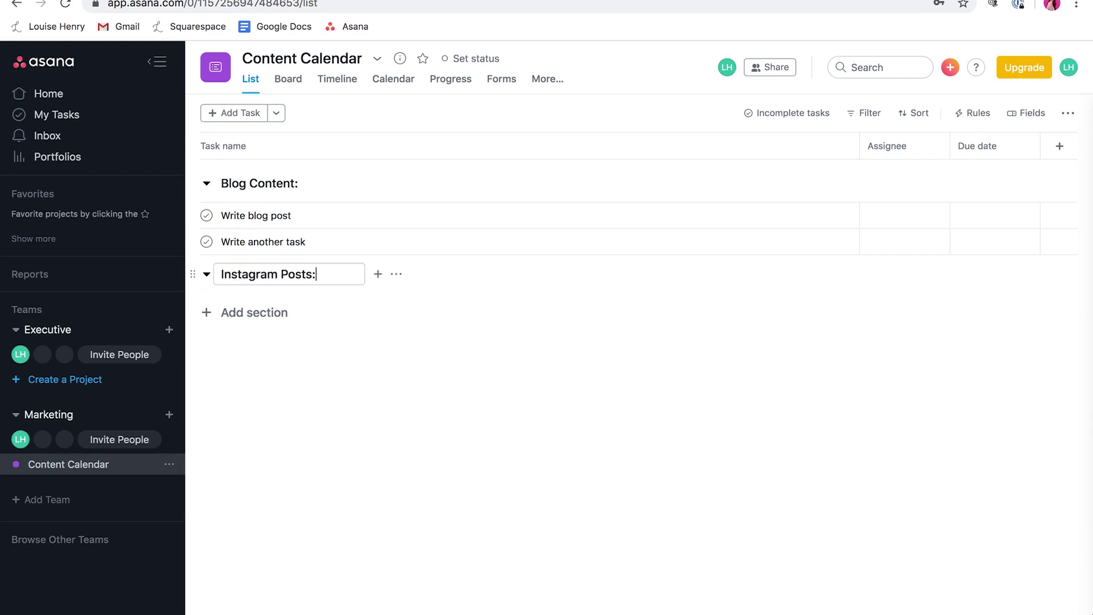
pyautogui.press('Return')
pyautogui.write('Write post')
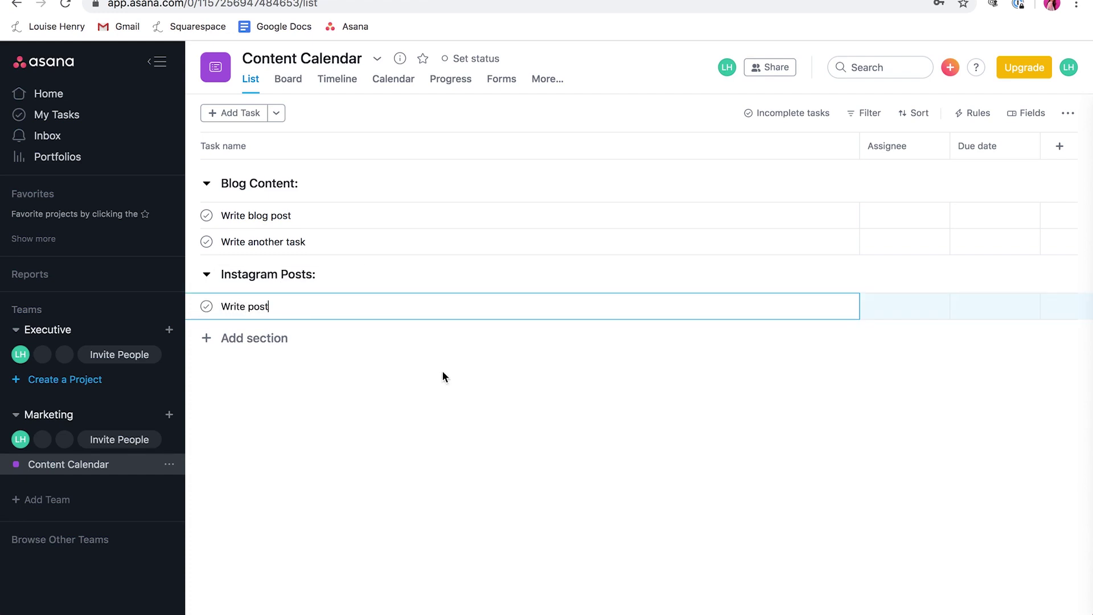
pyautogui.click(443, 372)
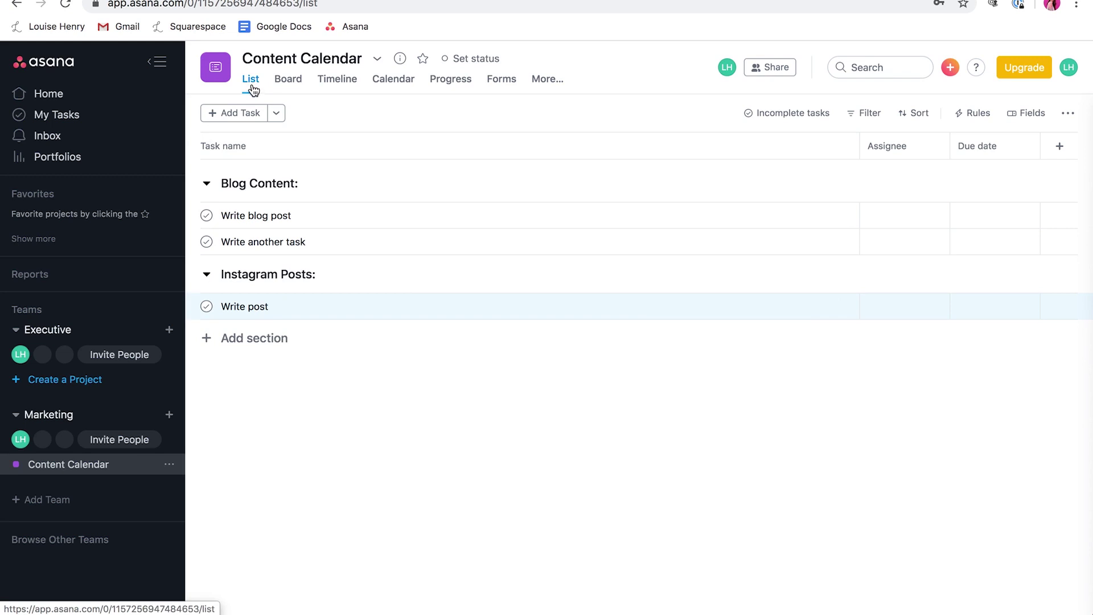
pyautogui.click(288, 83)
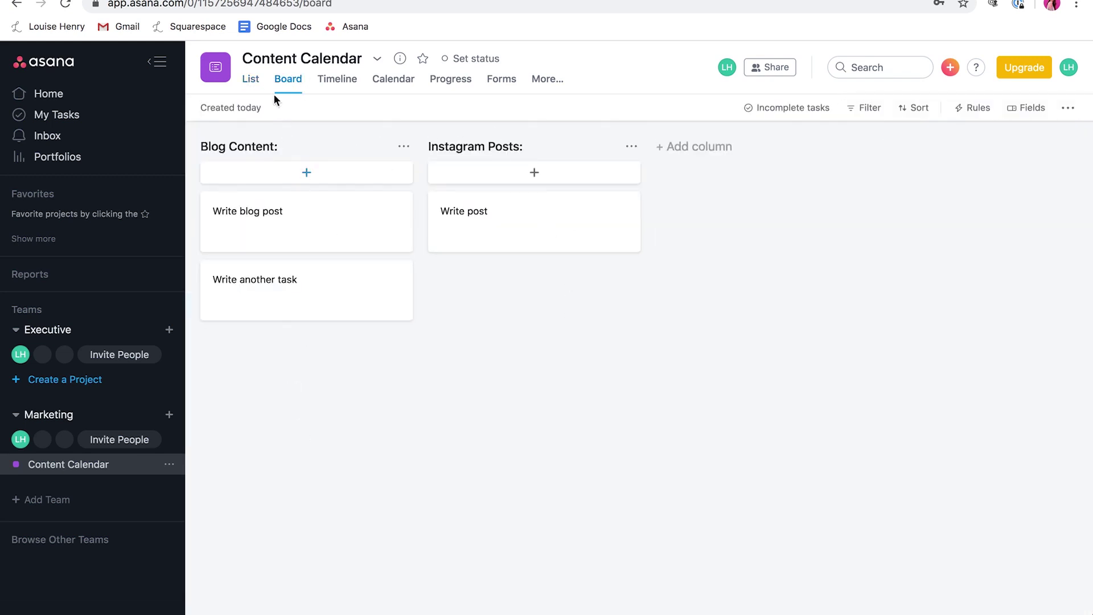
pyautogui.click(251, 78)
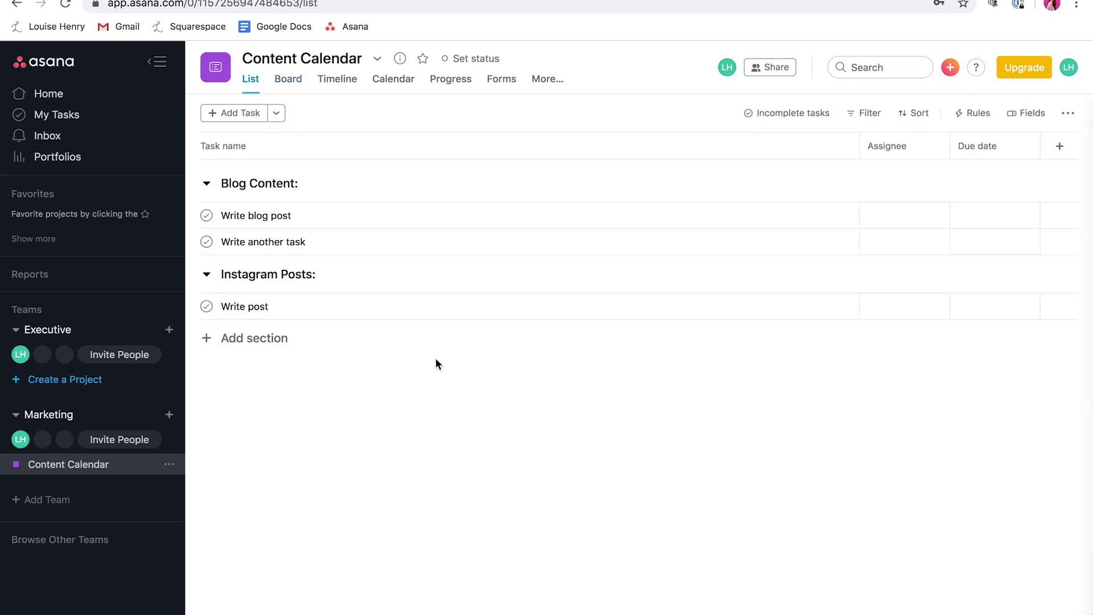
# Step: Open the Write blog post task and assign it to yourself
pyautogui.click(464, 215)
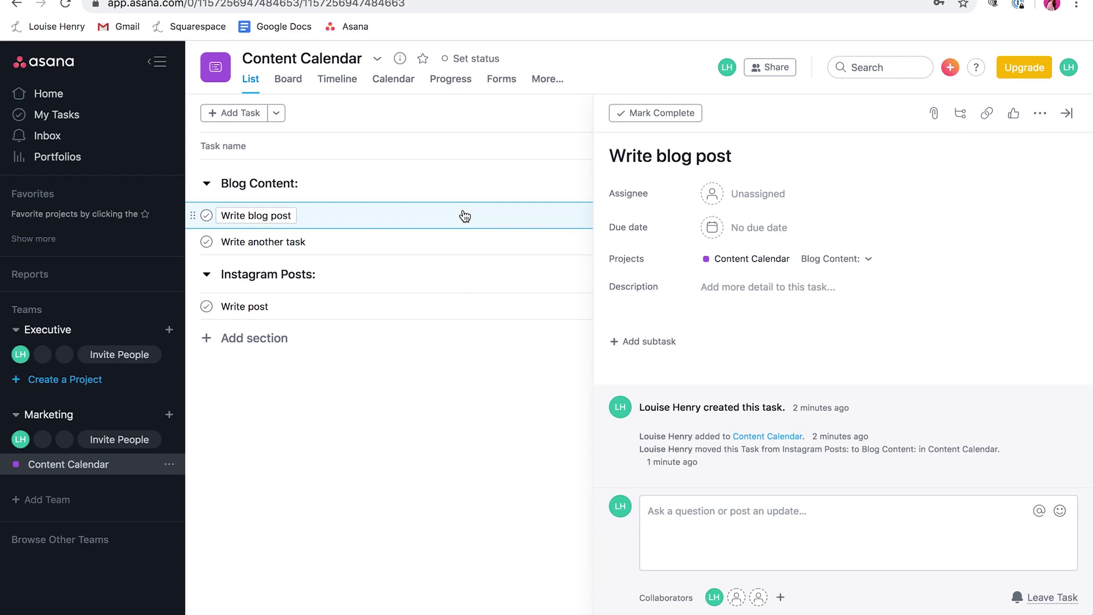
pyautogui.click(761, 203)
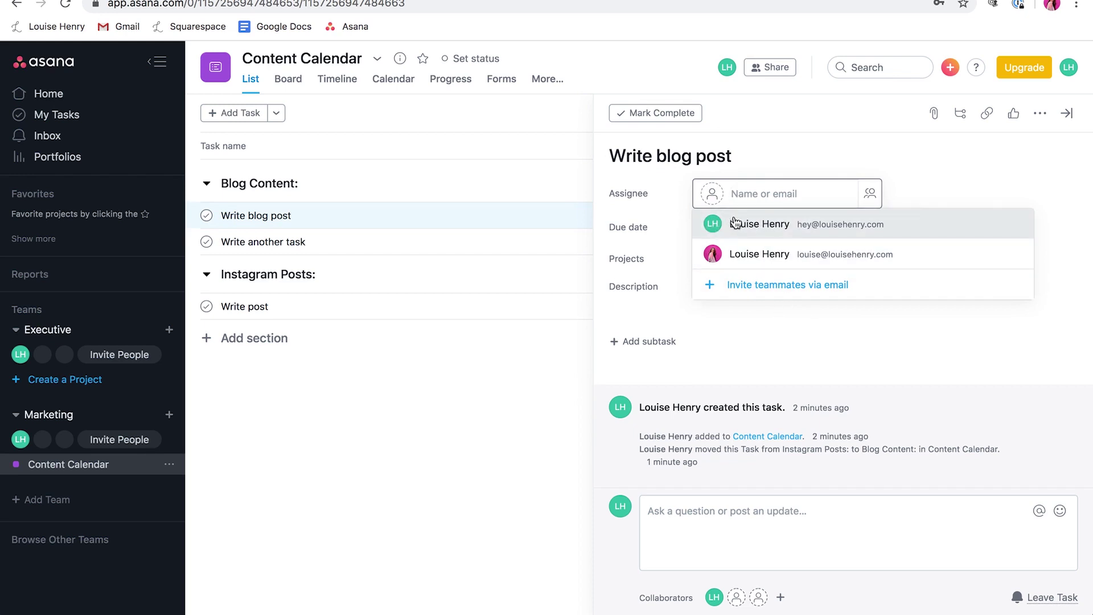
pyautogui.click(771, 226)
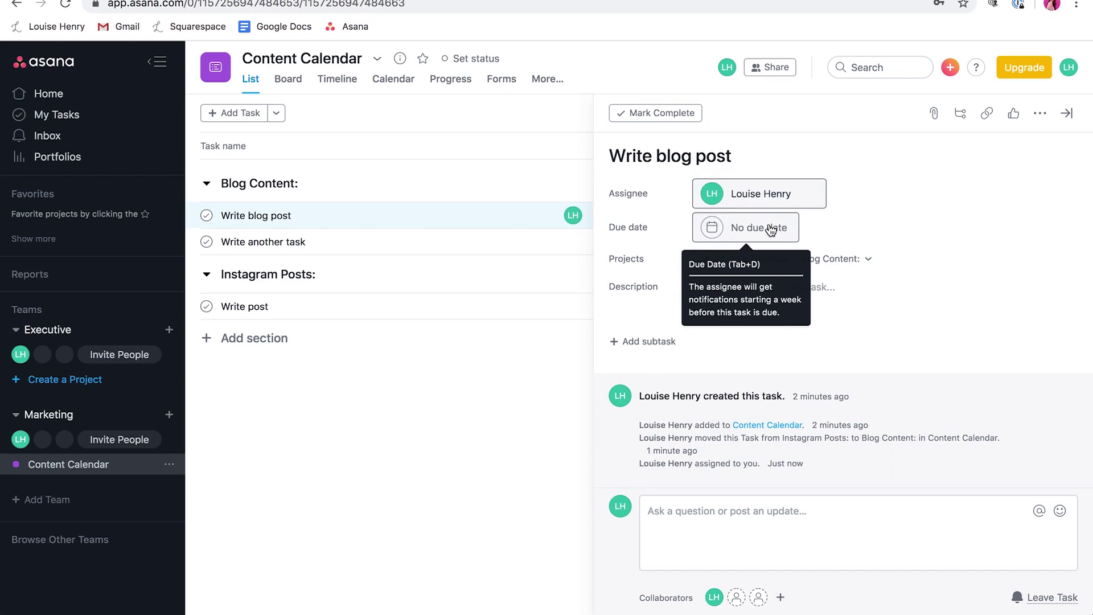
# Step: Set the task's due date to January 15, 2020 at 1:00pm
pyautogui.click(754, 228)
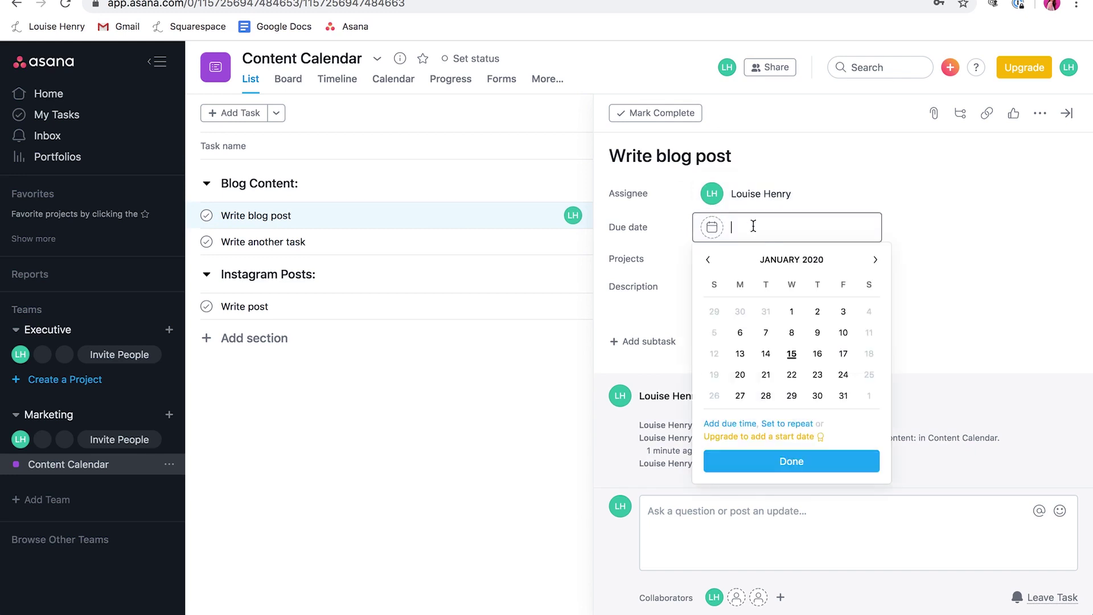
pyautogui.click(907, 217)
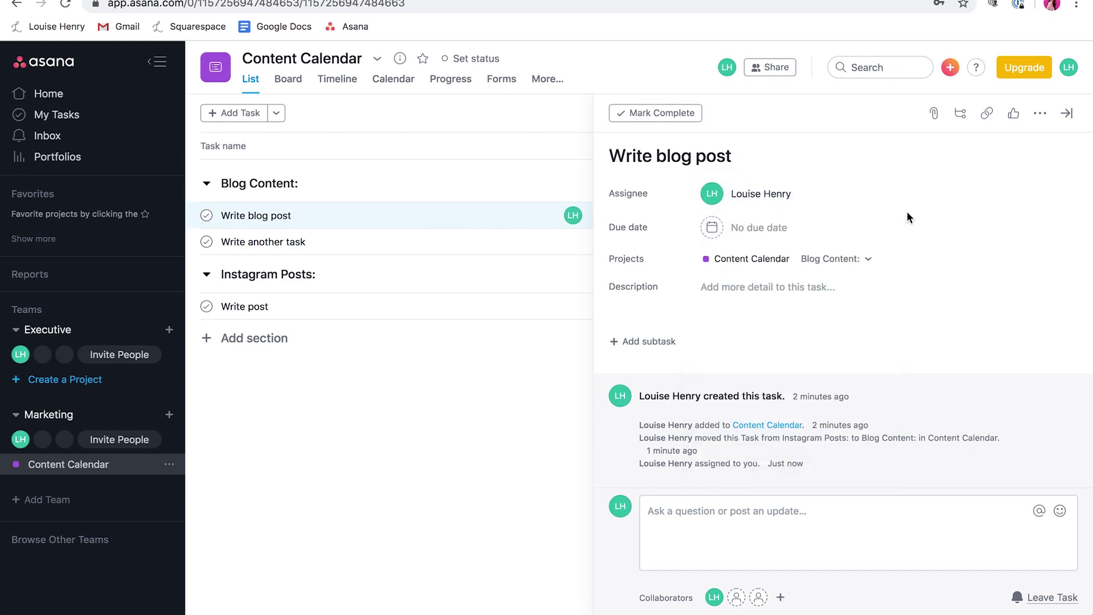
pyautogui.click(744, 231)
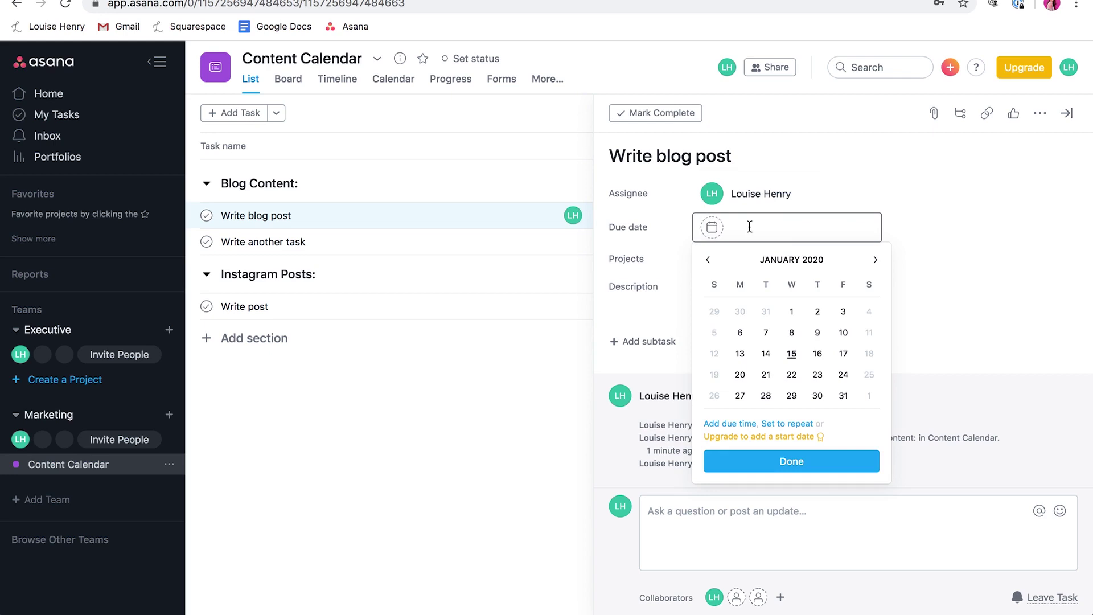
pyautogui.click(792, 354)
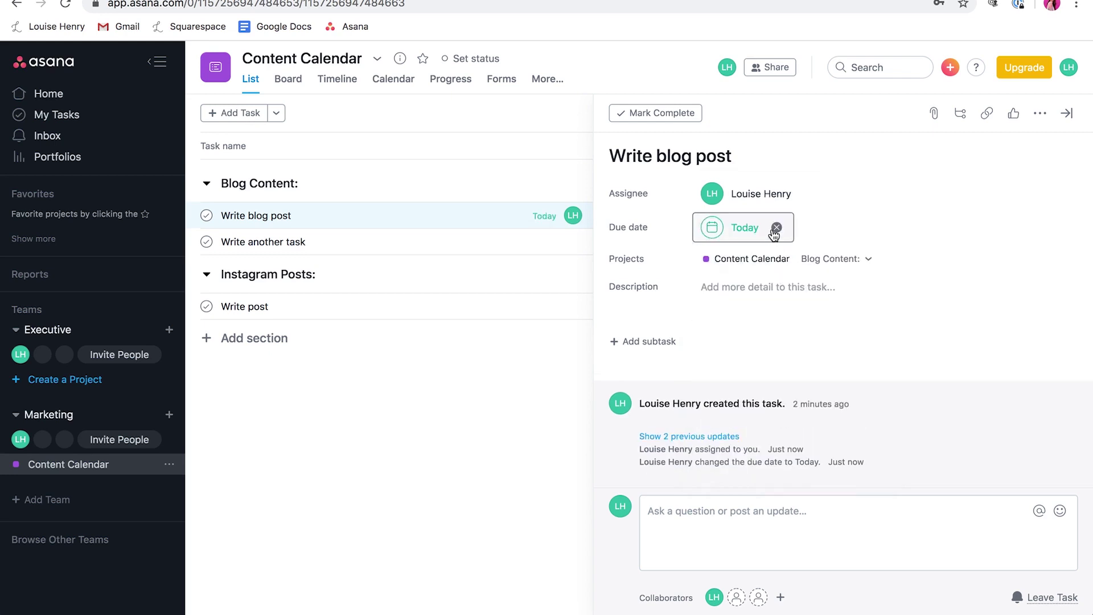
pyautogui.click(770, 230)
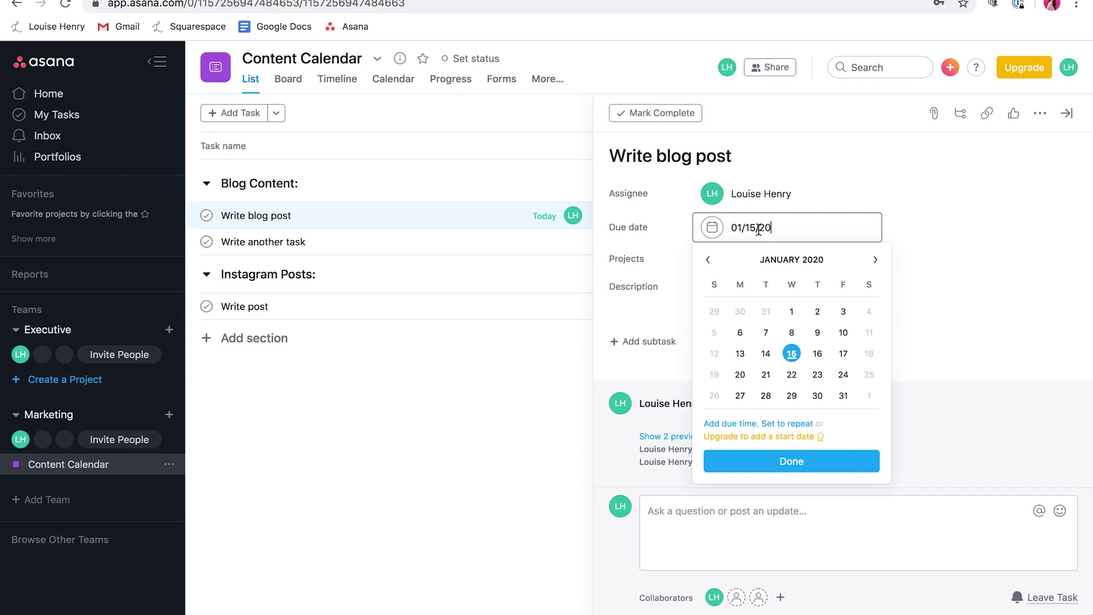
pyautogui.click(736, 426)
pyautogui.click(735, 441)
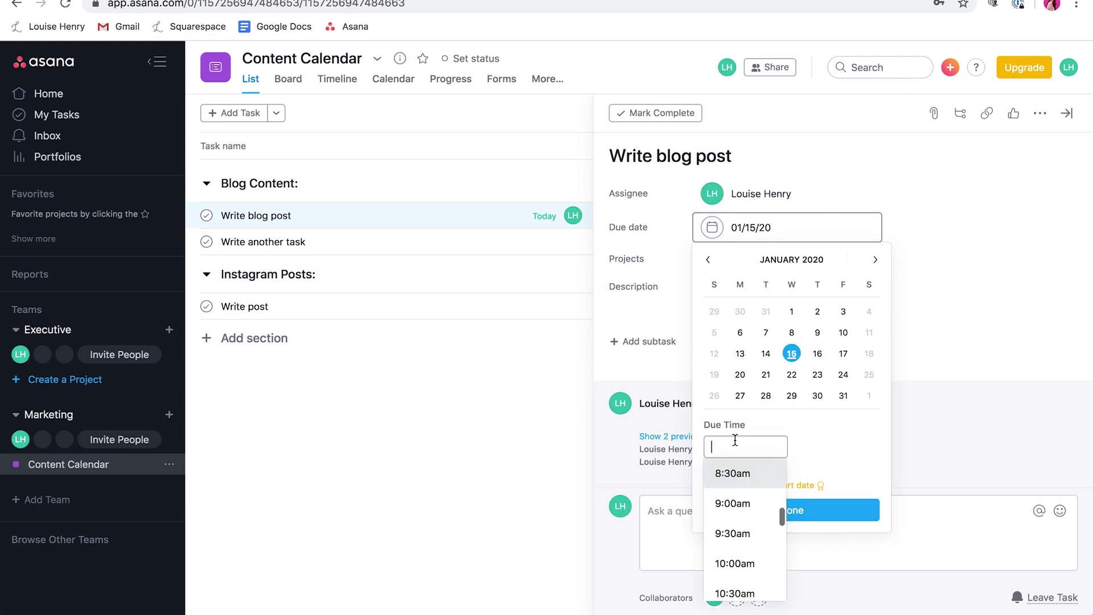
pyautogui.scroll(-5, 746, 517)
pyautogui.click(739, 501)
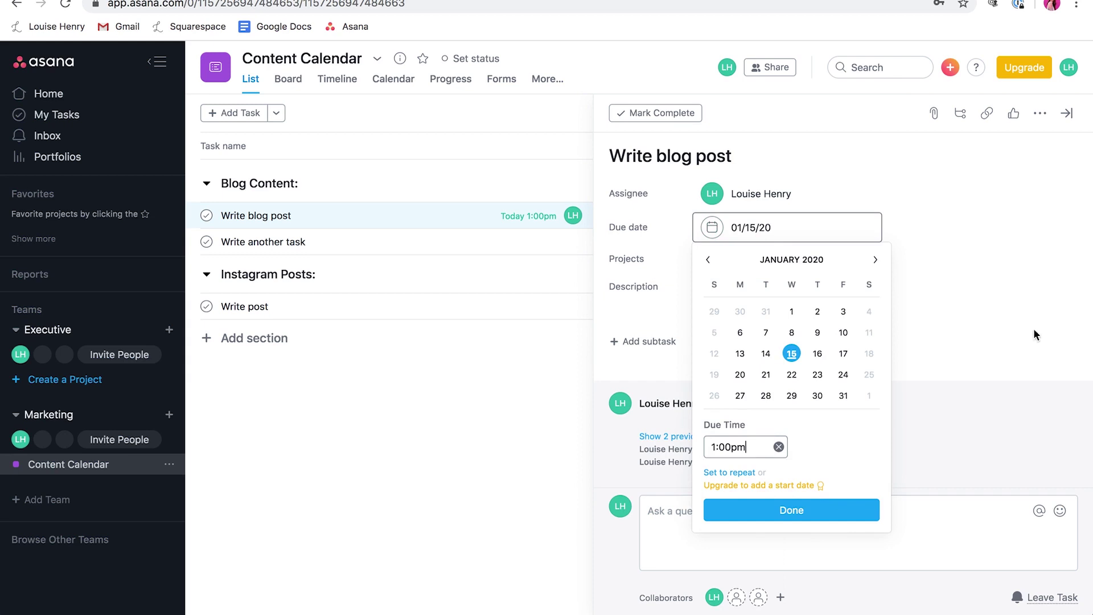
pyautogui.click(786, 510)
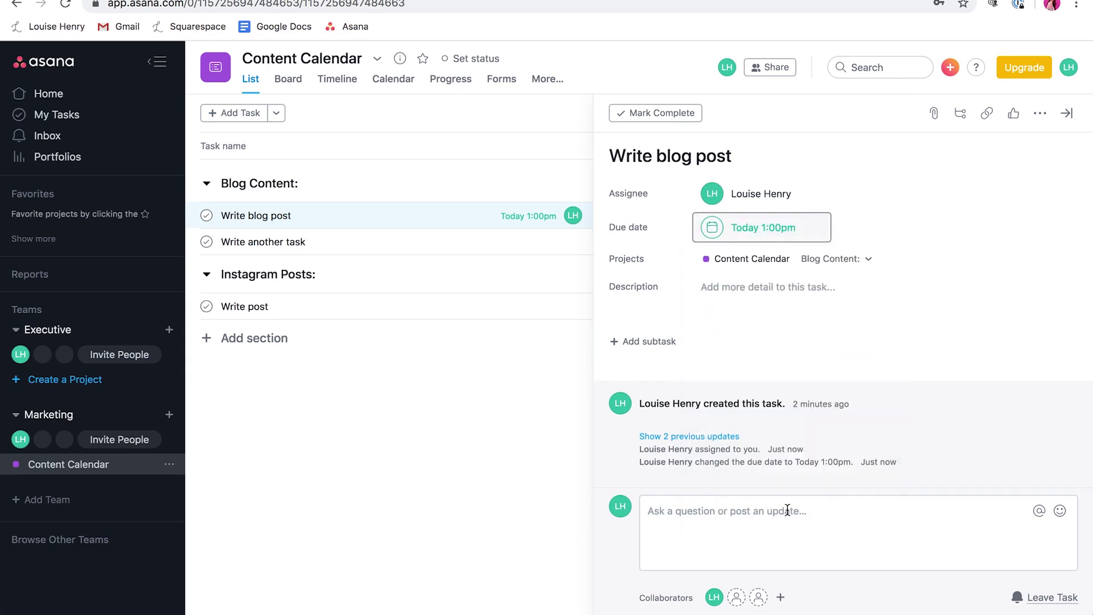
# Step: Add the description 'Details of the task here!' to the task
pyautogui.click(755, 287)
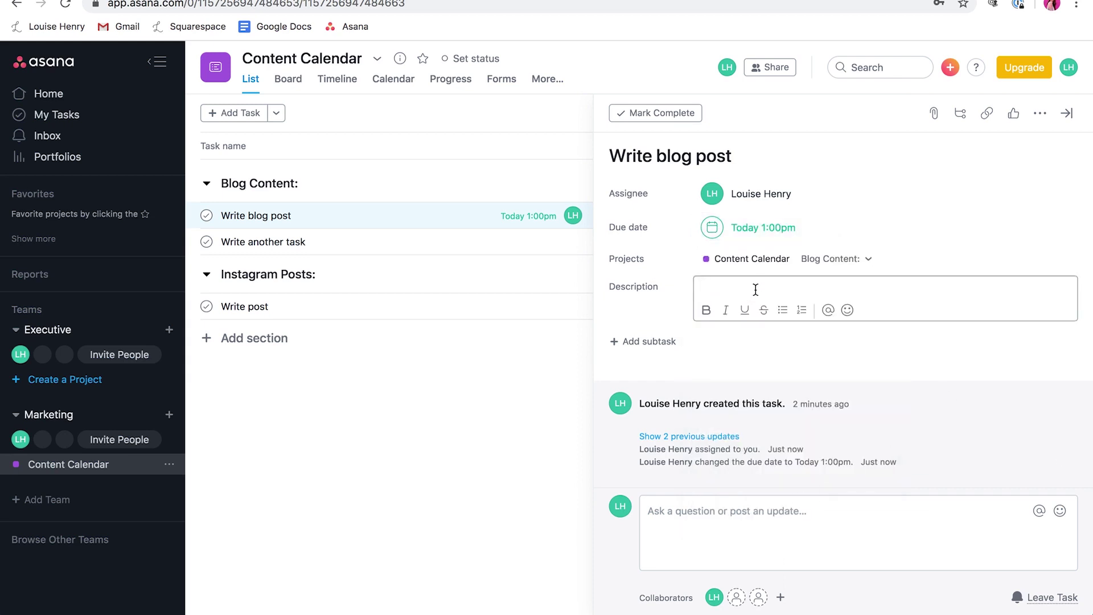
pyautogui.write('Details of the task here!')
pyautogui.click(781, 339)
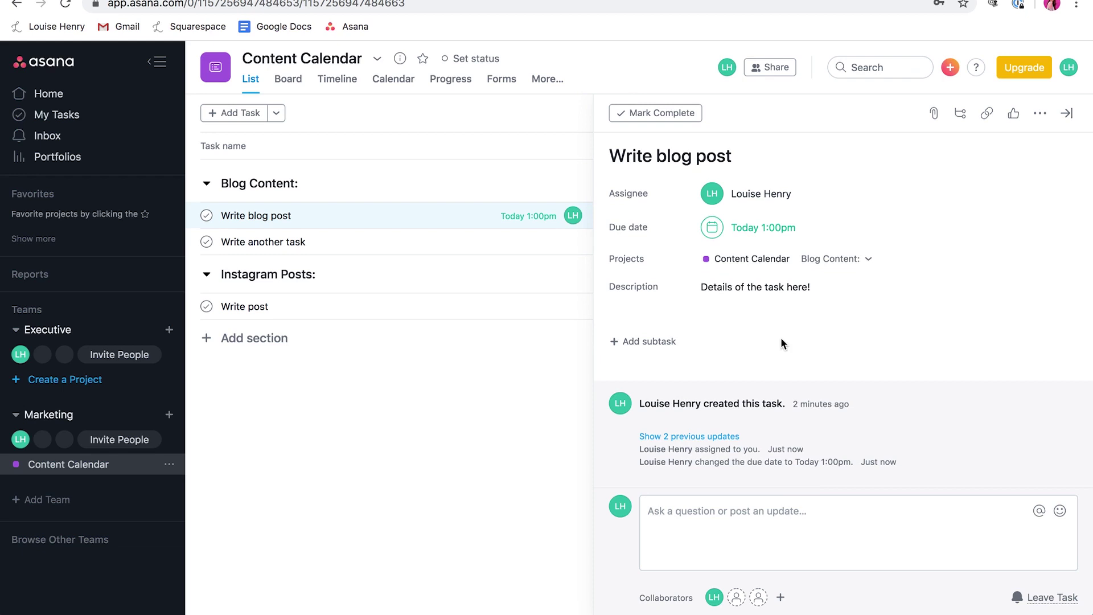
pyautogui.click(58, 118)
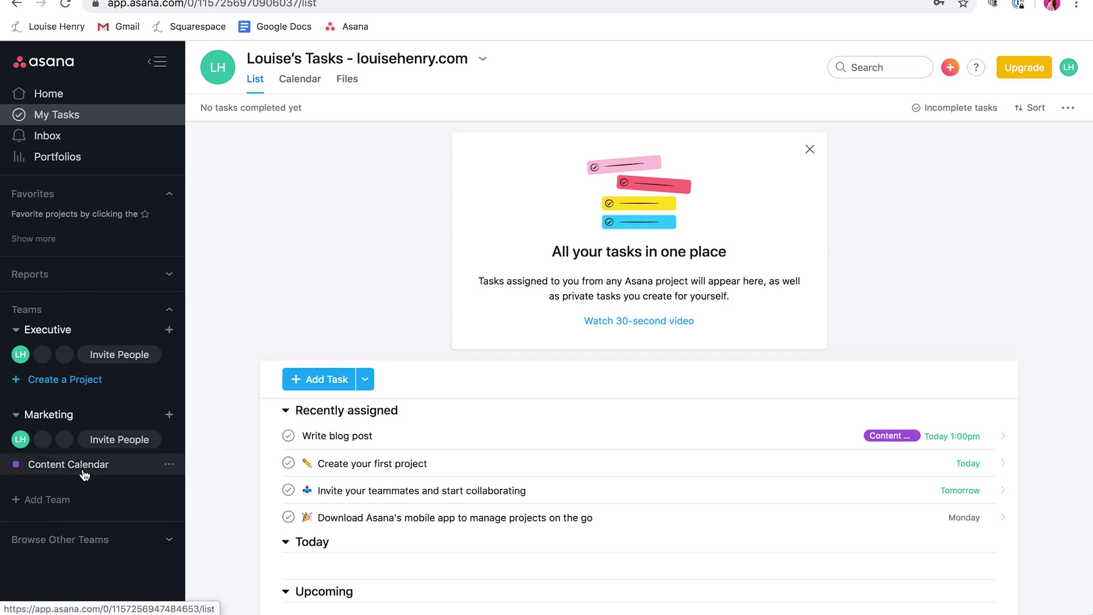
# Step: Show My Tasks as a calendar with Weekends turned on, revealing Write blog post on January 15
pyautogui.click(308, 83)
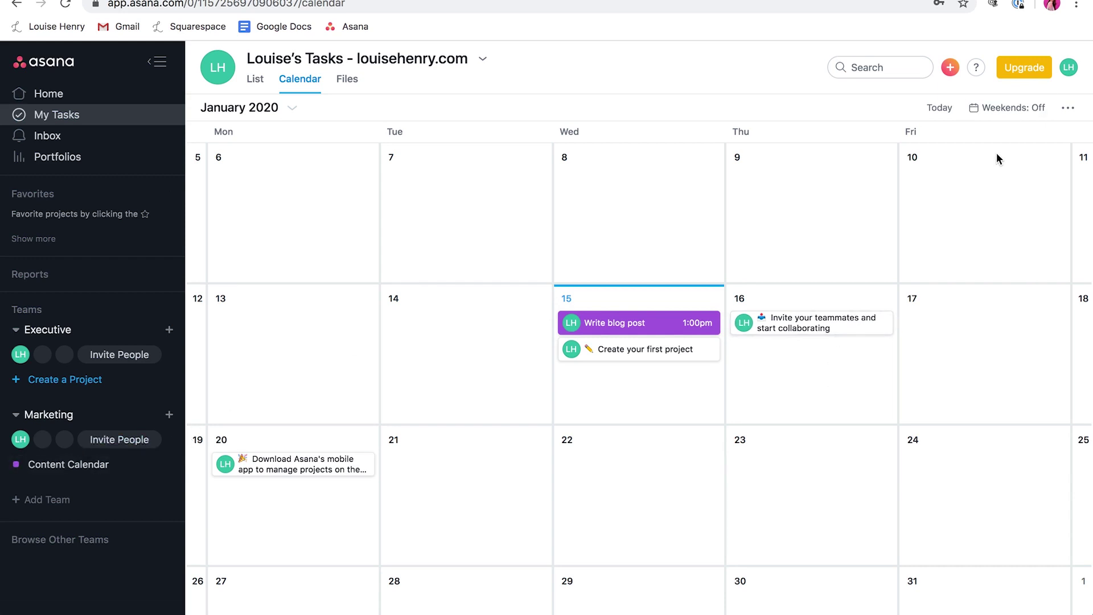
pyautogui.click(1021, 113)
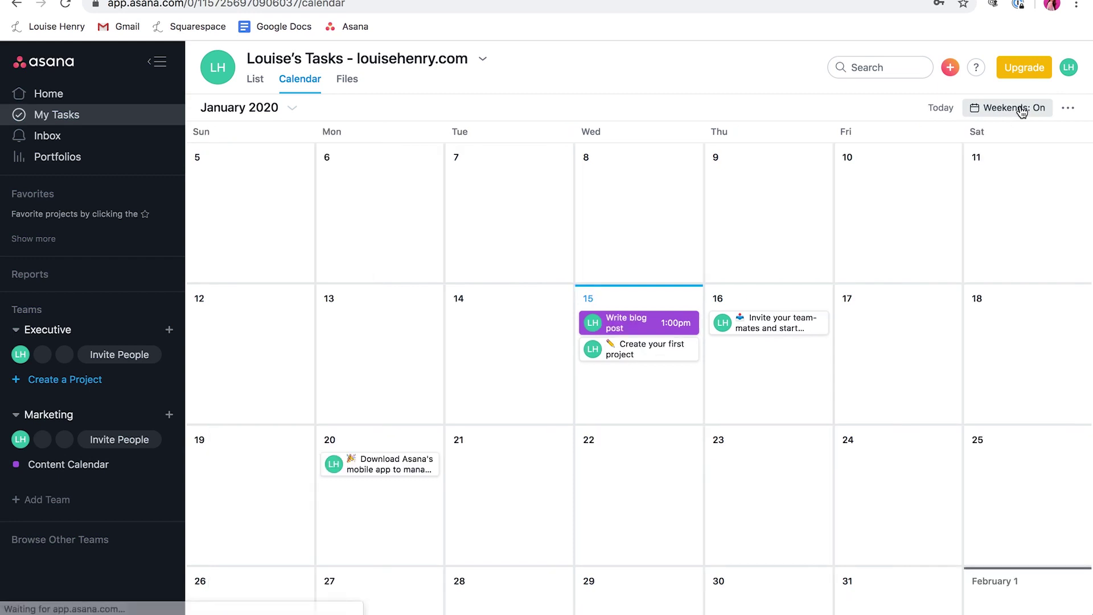
pyautogui.scroll(-1, 1078, 302)
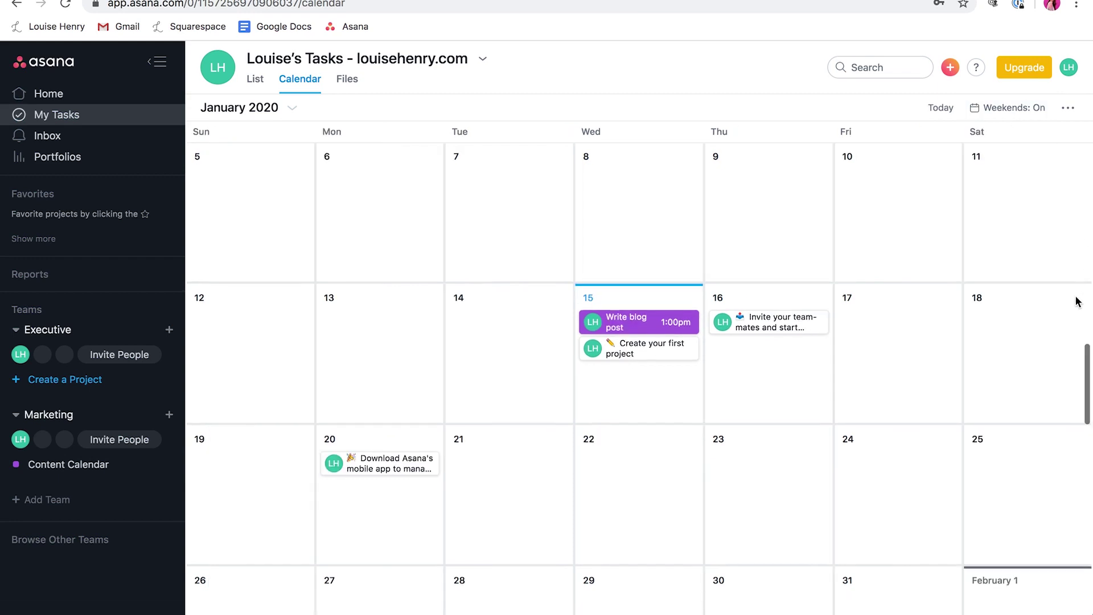